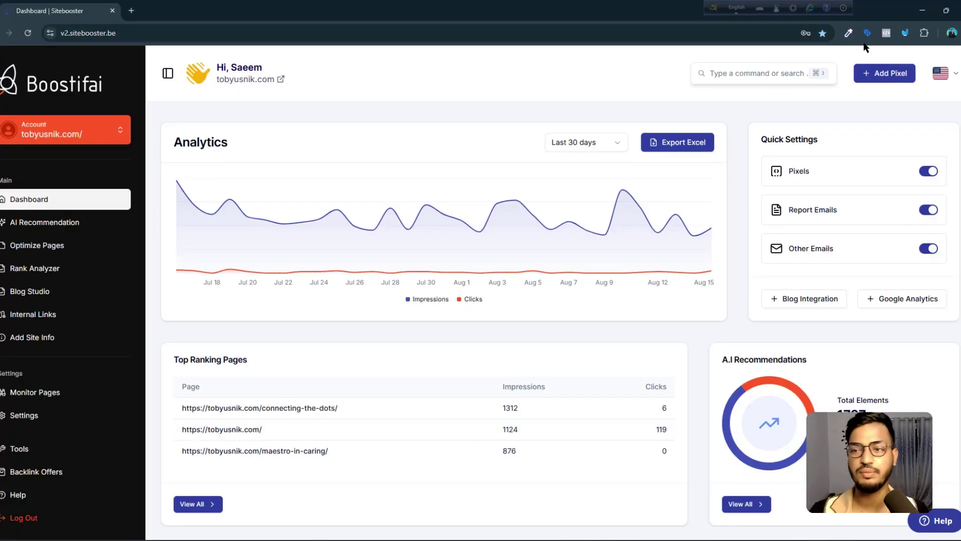
# Step: Turn on the drawing tools and mark the site name and Analytics heading in red
pyautogui.click(905, 32)
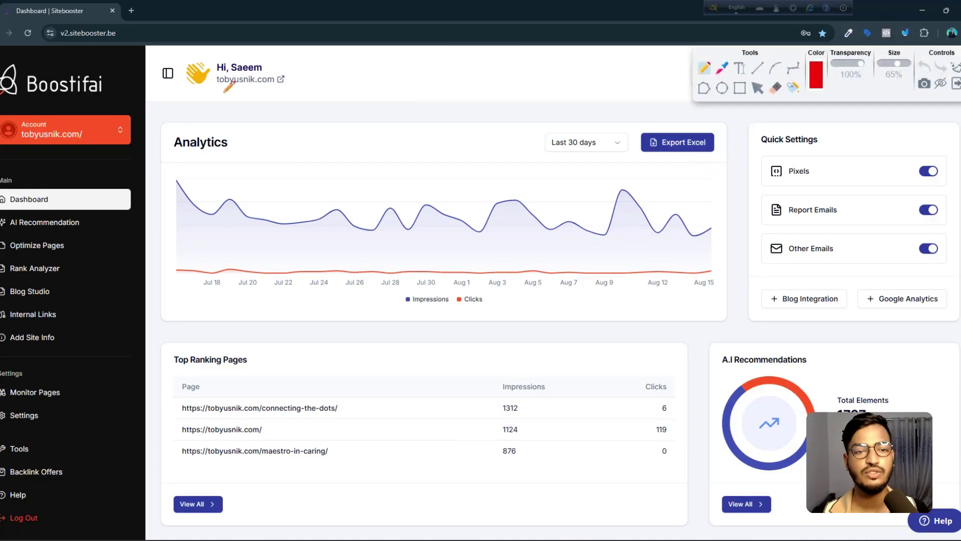
pyautogui.moveTo(284, 86); pyautogui.dragTo(328, 74)
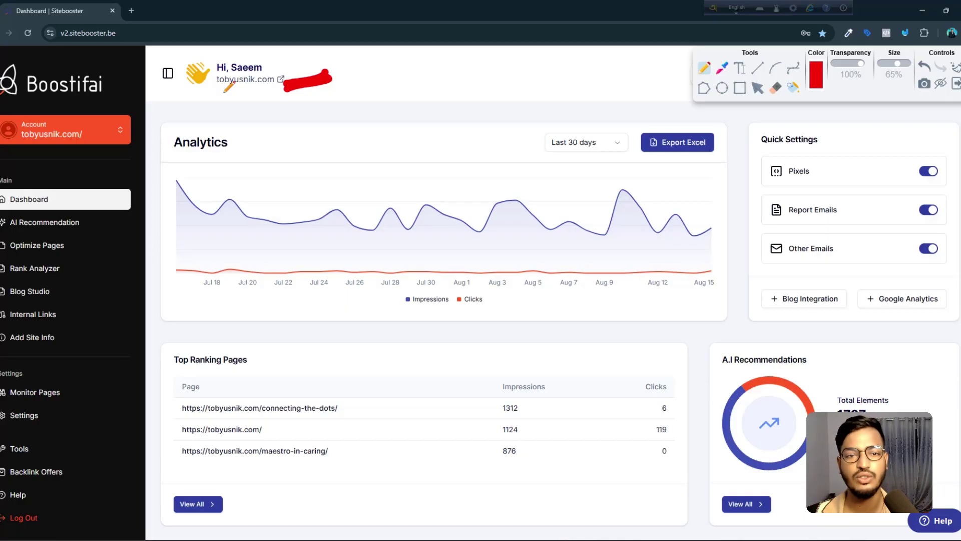
pyautogui.moveTo(195, 118)
pyautogui.mouseDown()
pyautogui.moveTo(167, 128)
pyautogui.moveTo(201, 179)
pyautogui.moveTo(215, 119)
pyautogui.moveTo(170, 128)
pyautogui.mouseUp()
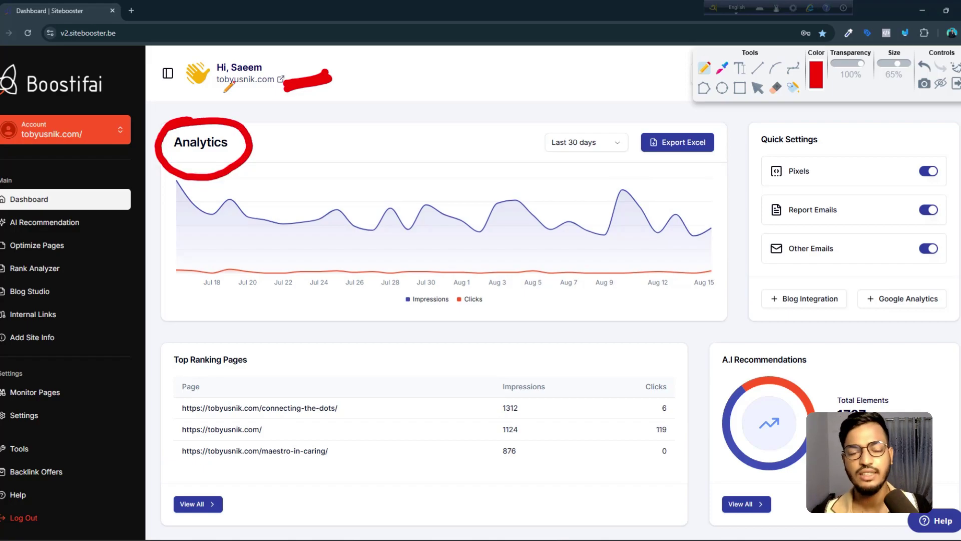
pyautogui.moveTo(294, 75)
pyautogui.mouseDown()
pyautogui.moveTo(326, 60)
pyautogui.moveTo(304, 76)
pyautogui.mouseUp()
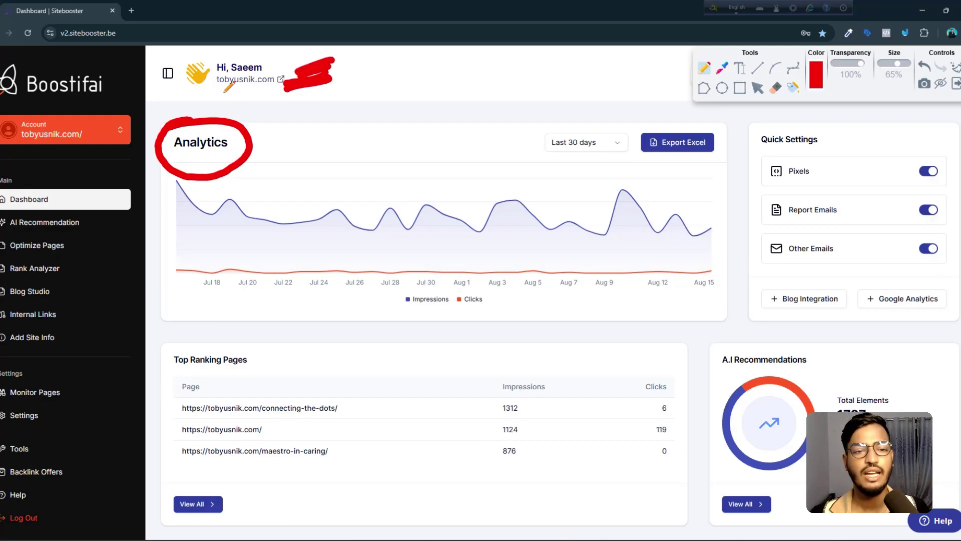
pyautogui.moveTo(253, 148)
pyautogui.mouseDown()
pyautogui.moveTo(282, 134)
pyautogui.moveTo(303, 139)
pyautogui.mouseUp()
# Step: Circle the Impressions and Clicks legend entries on the analytics chart
pyautogui.moveTo(425, 276)
pyautogui.mouseDown()
pyautogui.moveTo(399, 284)
pyautogui.moveTo(448, 311)
pyautogui.moveTo(409, 273)
pyautogui.mouseUp()
pyautogui.moveTo(464, 284)
pyautogui.mouseDown()
pyautogui.moveTo(502, 303)
pyautogui.moveTo(483, 284)
pyautogui.moveTo(545, 279)
pyautogui.mouseUp()
pyautogui.moveTo(475, 310); pyautogui.dragTo(558, 294)
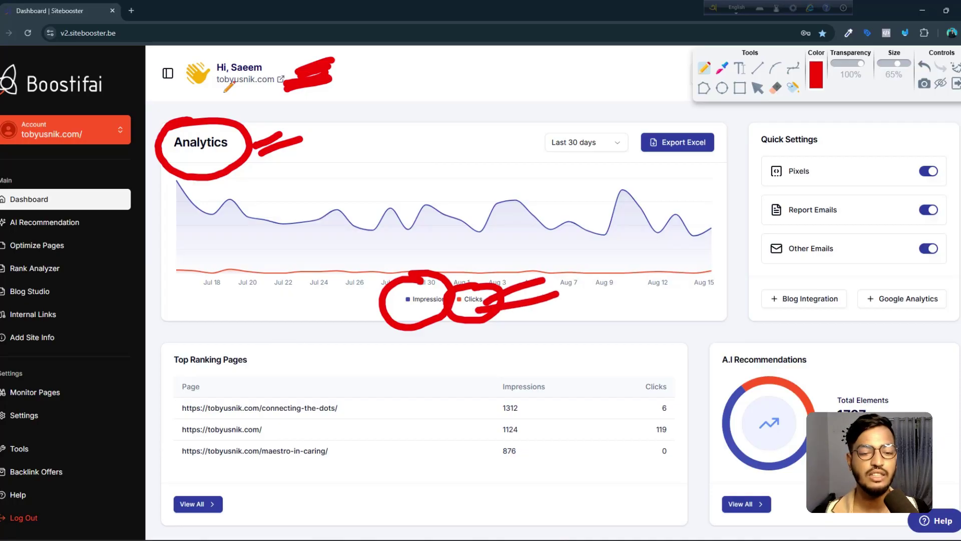
# Step: Mark the Top Ranking Pages heading, URLs and metrics, circle A.I Recommendations, then clear all
pyautogui.moveTo(252, 364)
pyautogui.mouseDown()
pyautogui.moveTo(303, 348)
pyautogui.moveTo(175, 334)
pyautogui.moveTo(275, 373)
pyautogui.moveTo(270, 336)
pyautogui.mouseUp()
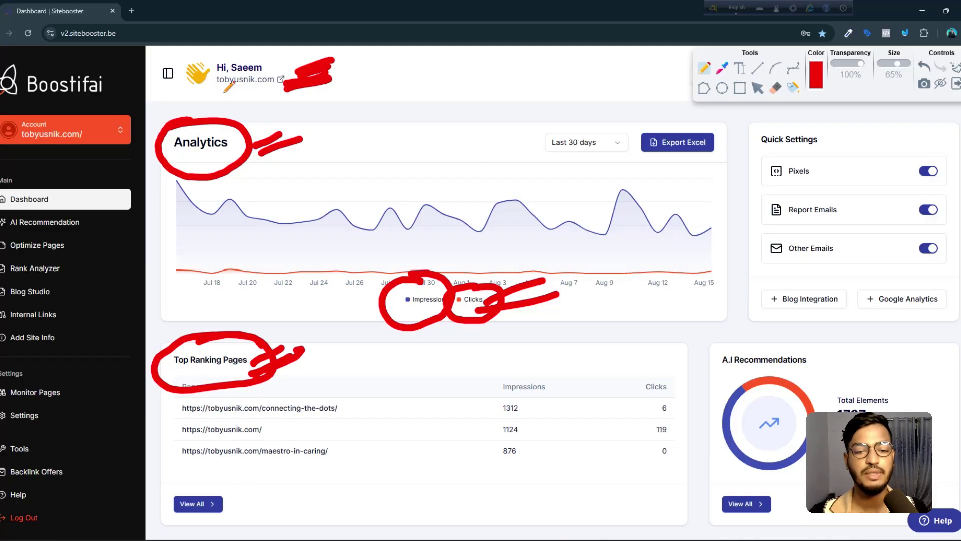
pyautogui.moveTo(336, 408); pyautogui.dragTo(385, 387)
pyautogui.moveTo(338, 414); pyautogui.dragTo(385, 399)
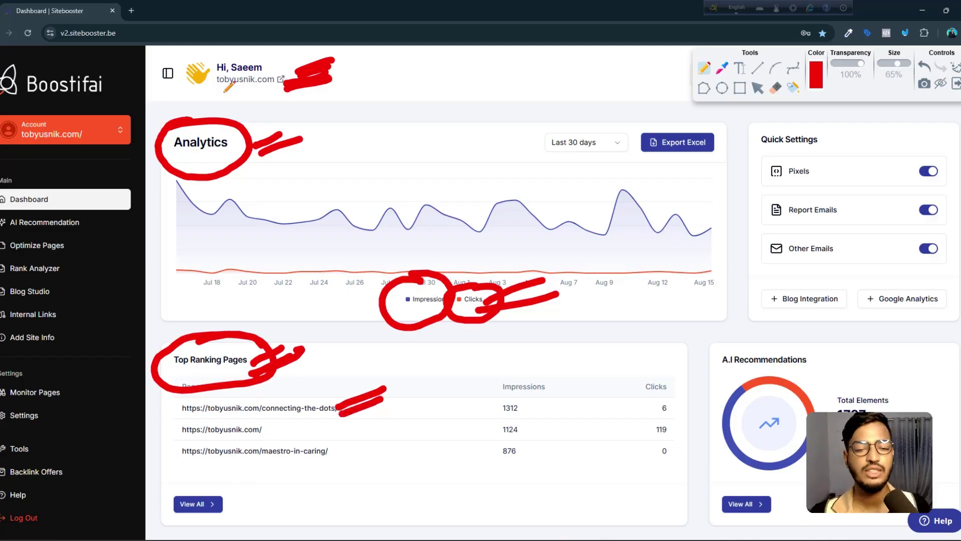
pyautogui.moveTo(518, 385)
pyautogui.mouseDown()
pyautogui.moveTo(506, 376)
pyautogui.moveTo(532, 470)
pyautogui.moveTo(468, 370)
pyautogui.mouseUp()
pyautogui.moveTo(572, 408)
pyautogui.mouseDown()
pyautogui.moveTo(646, 367)
pyautogui.moveTo(630, 367)
pyautogui.mouseUp()
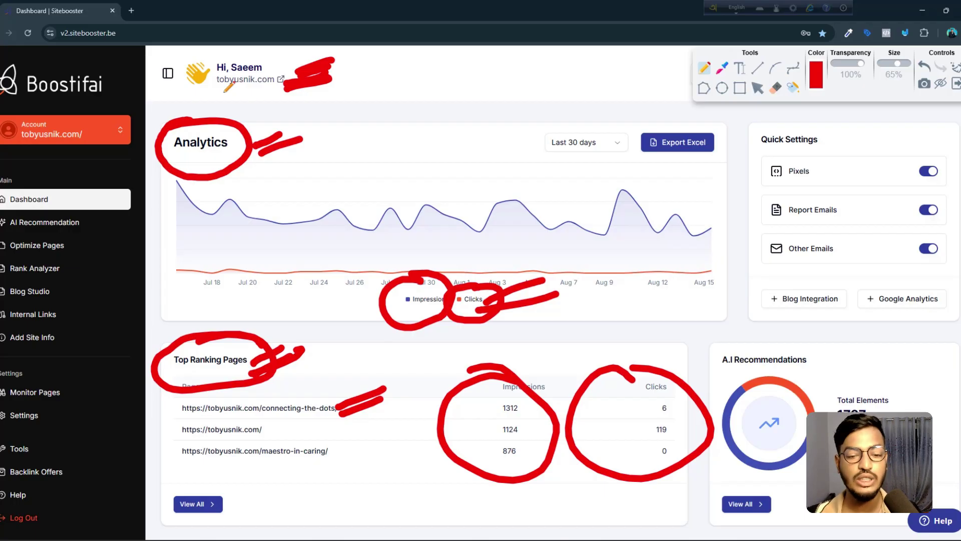
pyautogui.moveTo(327, 435)
pyautogui.mouseDown()
pyautogui.moveTo(390, 420)
pyautogui.moveTo(375, 431)
pyautogui.mouseUp()
pyautogui.moveTo(328, 456); pyautogui.dragTo(380, 443)
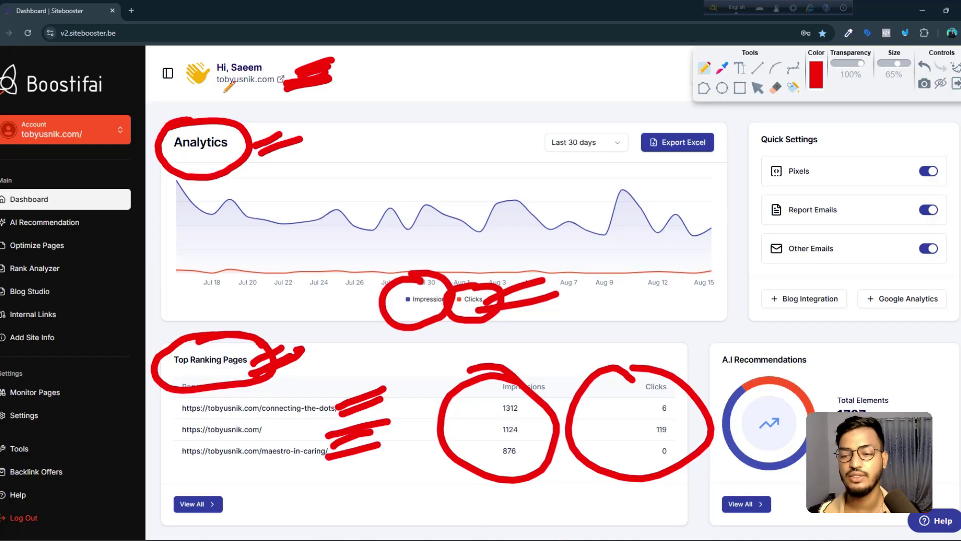
pyautogui.moveTo(792, 333)
pyautogui.mouseDown()
pyautogui.moveTo(751, 324)
pyautogui.moveTo(716, 484)
pyautogui.moveTo(831, 380)
pyautogui.moveTo(733, 373)
pyautogui.mouseUp()
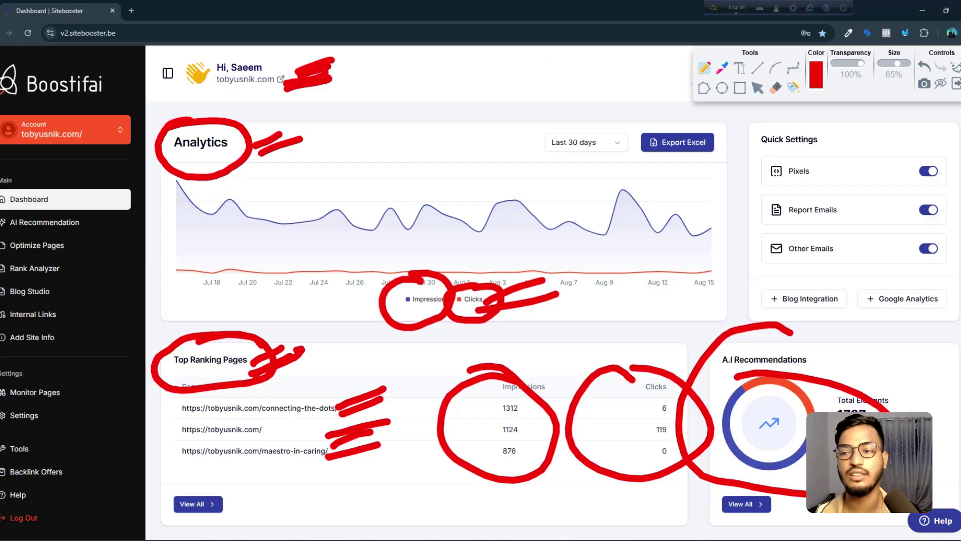
pyautogui.click(955, 68)
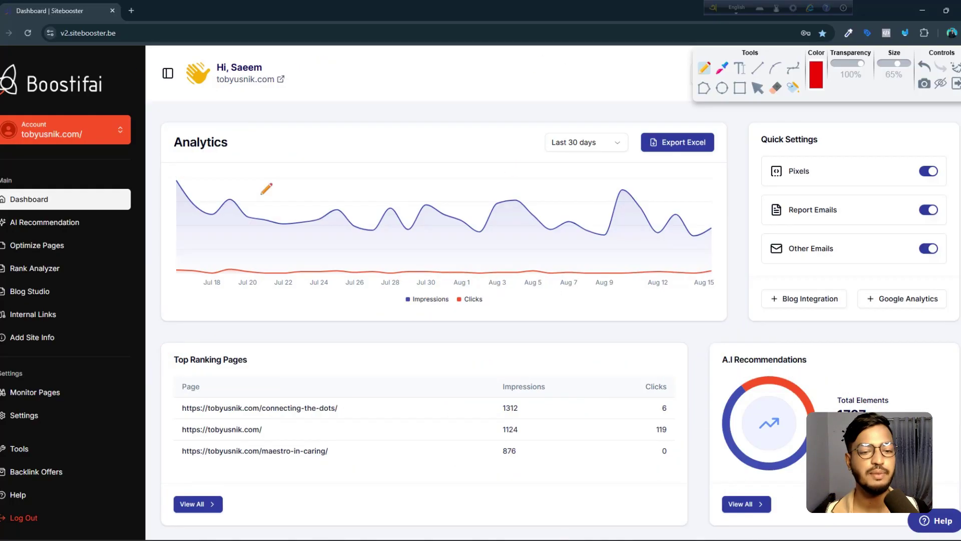
# Step: Mark up Recent Blog Posts: the 30 Posts count, post titles, thumbnails and column headers
pyautogui.scroll(-3, 461, 318)
pyautogui.moveTo(457, 315); pyautogui.dragTo(455, 296)
pyautogui.rightClick(459, 318)
pyautogui.scroll(-5, 401, 301)
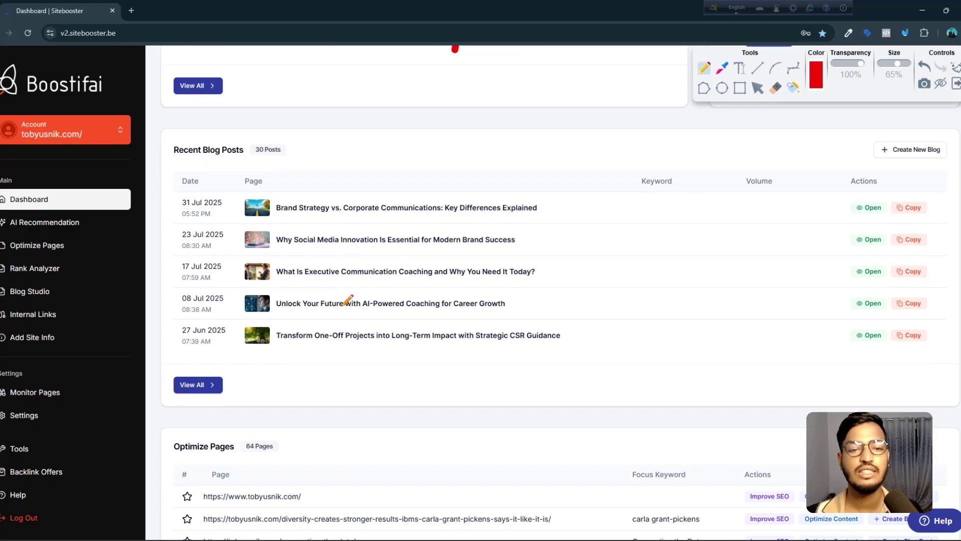
pyautogui.moveTo(281, 159)
pyautogui.mouseDown()
pyautogui.moveTo(368, 135)
pyautogui.moveTo(393, 146)
pyautogui.mouseUp()
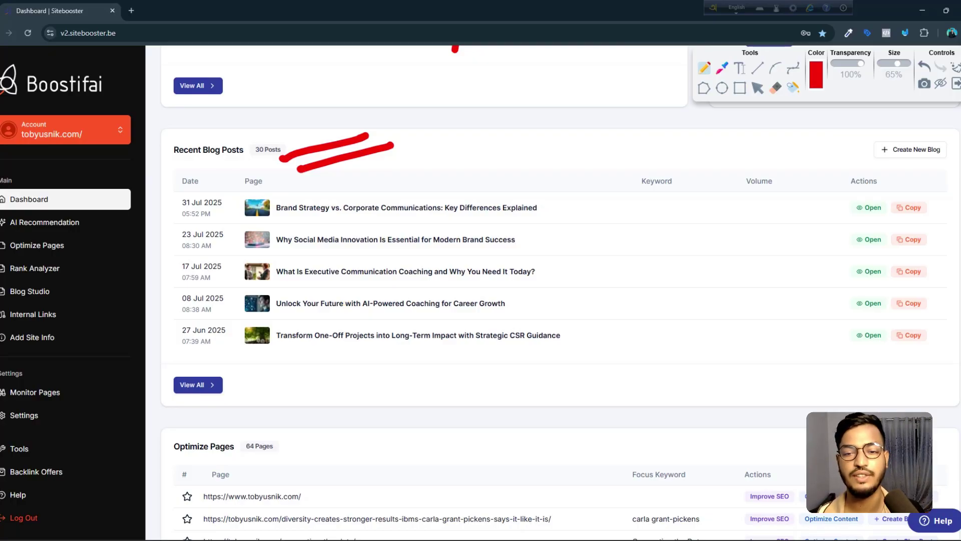
pyautogui.moveTo(536, 212); pyautogui.dragTo(582, 196)
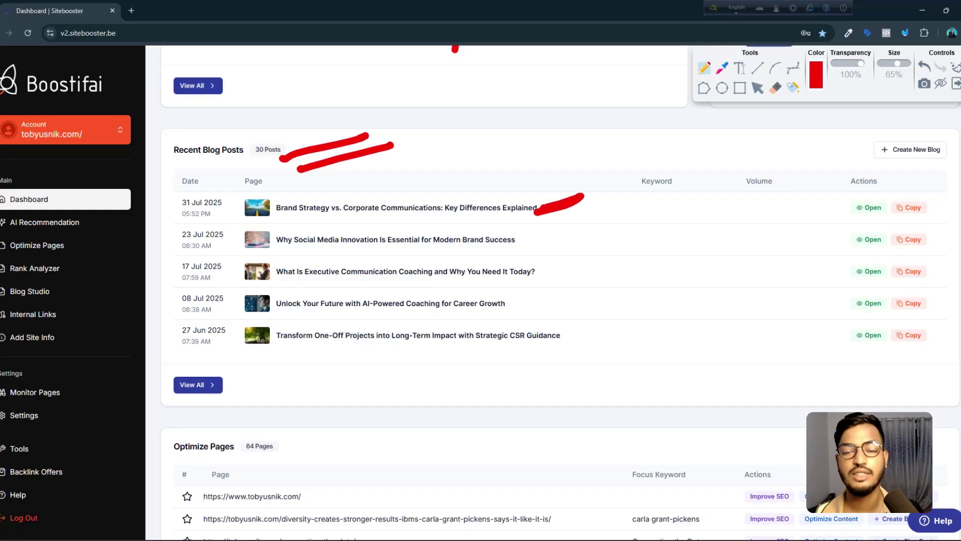
pyautogui.moveTo(511, 241)
pyautogui.mouseDown()
pyautogui.moveTo(535, 242)
pyautogui.moveTo(538, 272)
pyautogui.moveTo(581, 268)
pyautogui.mouseUp()
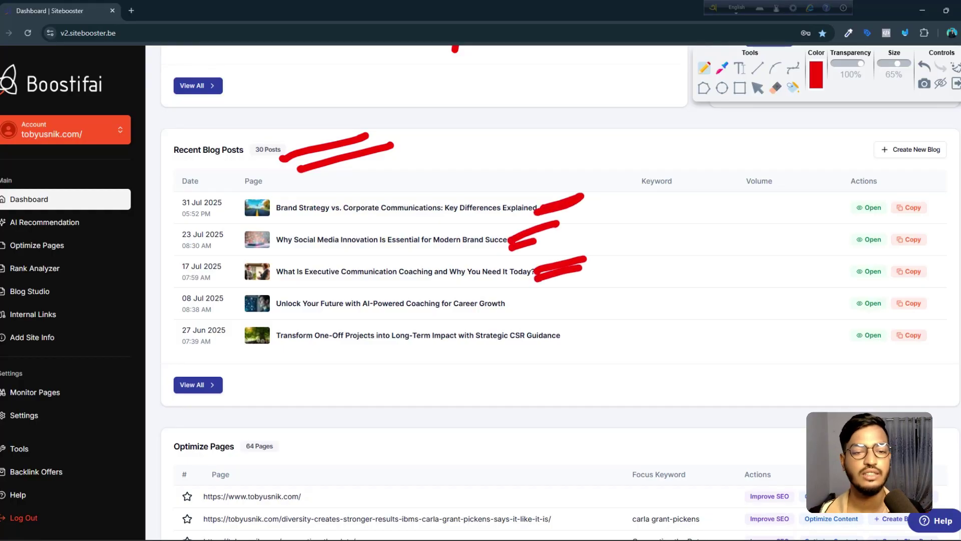
pyautogui.moveTo(263, 185)
pyautogui.mouseDown()
pyautogui.moveTo(233, 361)
pyautogui.moveTo(299, 265)
pyautogui.moveTo(227, 183)
pyautogui.mouseUp()
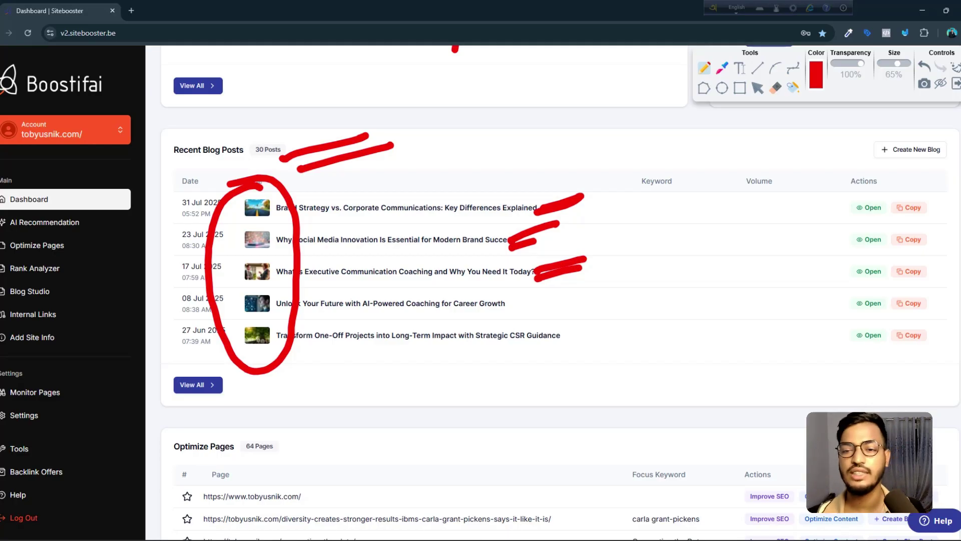
pyautogui.moveTo(671, 155)
pyautogui.mouseDown()
pyautogui.moveTo(613, 203)
pyautogui.moveTo(674, 161)
pyautogui.mouseUp()
pyautogui.moveTo(796, 160)
pyautogui.mouseDown()
pyautogui.moveTo(733, 220)
pyautogui.moveTo(770, 150)
pyautogui.mouseUp()
pyautogui.moveTo(899, 154)
pyautogui.mouseDown()
pyautogui.moveTo(791, 190)
pyautogui.moveTo(916, 320)
pyautogui.moveTo(827, 146)
pyautogui.mouseUp()
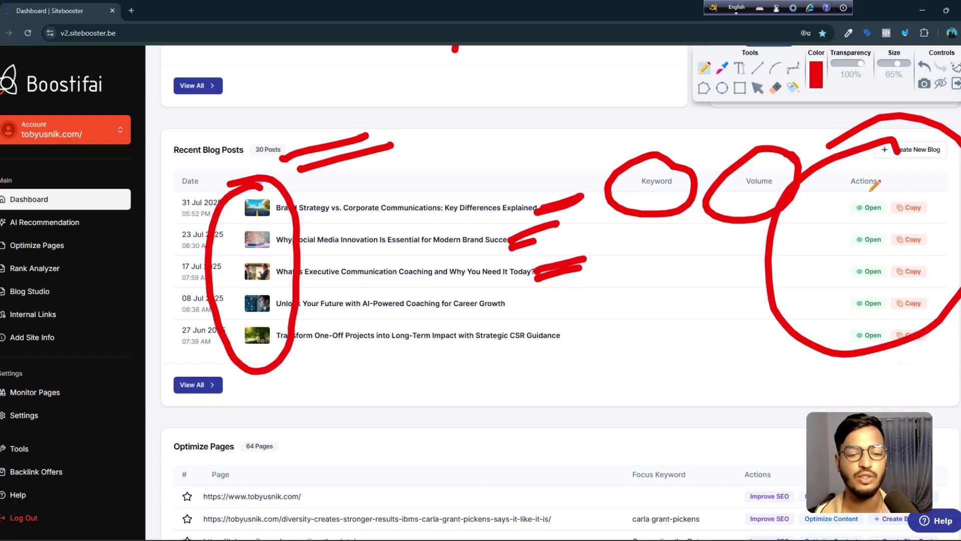
# Step: Circle the Optimize Pages heading, Focus Keyword and actions columns, with an arrow and zigzag over URLs
pyautogui.scroll(-5, 644, 311)
pyautogui.moveTo(350, 210); pyautogui.dragTo(225, 143)
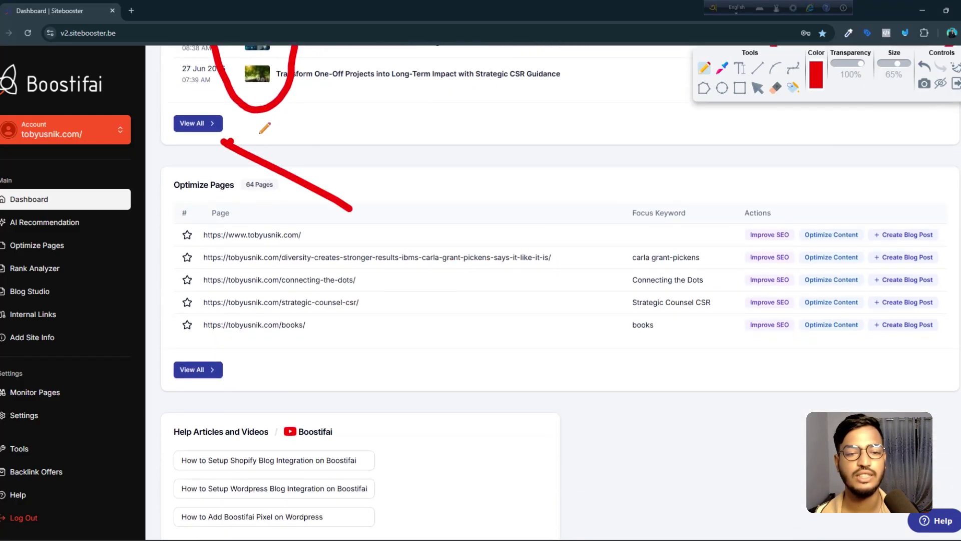
pyautogui.rightClick(264, 128)
pyautogui.click(396, 192)
pyautogui.moveTo(179, 172)
pyautogui.mouseDown()
pyautogui.moveTo(169, 202)
pyautogui.moveTo(241, 150)
pyautogui.mouseUp()
pyautogui.moveTo(353, 211); pyautogui.dragTo(314, 237)
pyautogui.moveTo(383, 215); pyautogui.dragTo(304, 250)
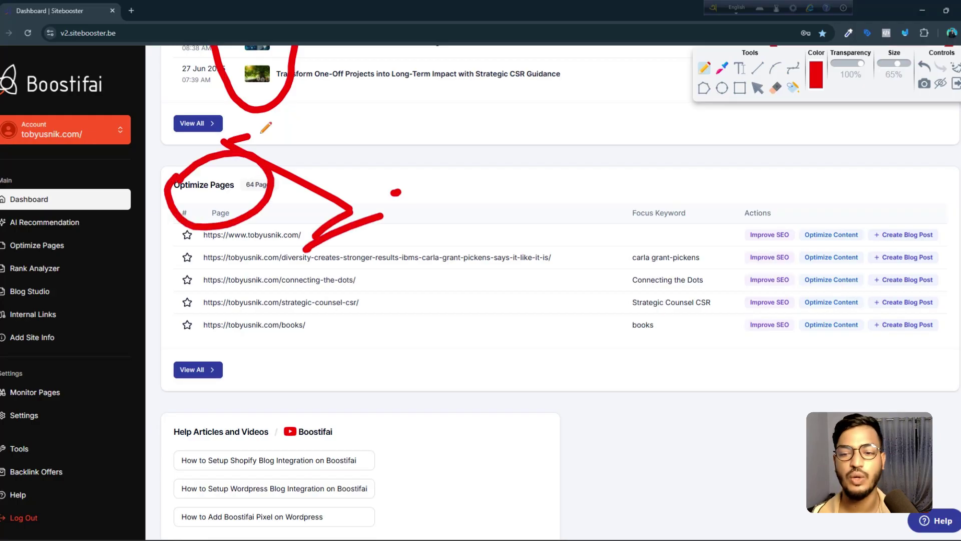
pyautogui.moveTo(654, 230)
pyautogui.mouseDown()
pyautogui.moveTo(603, 250)
pyautogui.moveTo(693, 350)
pyautogui.moveTo(643, 206)
pyautogui.mouseUp()
pyautogui.moveTo(749, 187)
pyautogui.mouseDown()
pyautogui.moveTo(769, 192)
pyautogui.moveTo(746, 370)
pyautogui.moveTo(959, 310)
pyautogui.moveTo(766, 191)
pyautogui.mouseUp()
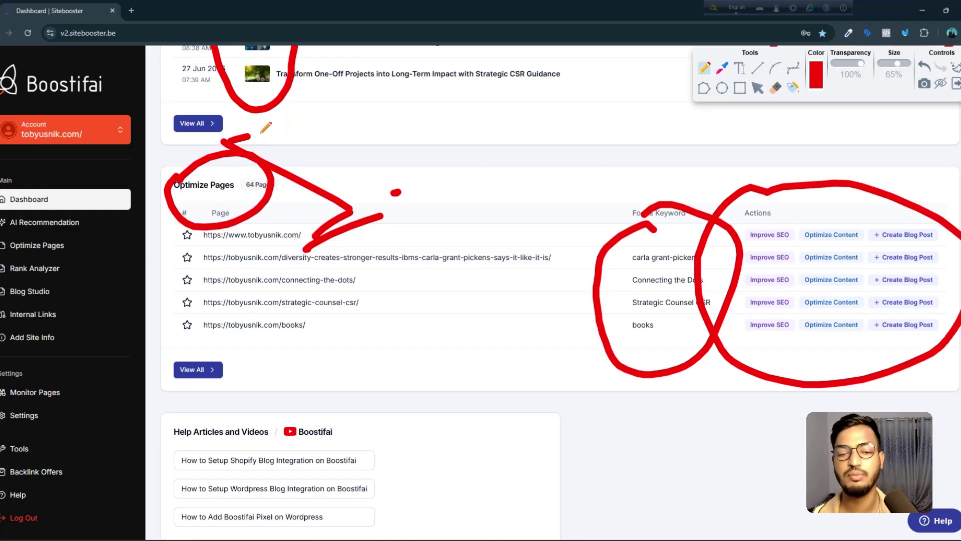
pyautogui.moveTo(318, 275); pyautogui.dragTo(343, 289)
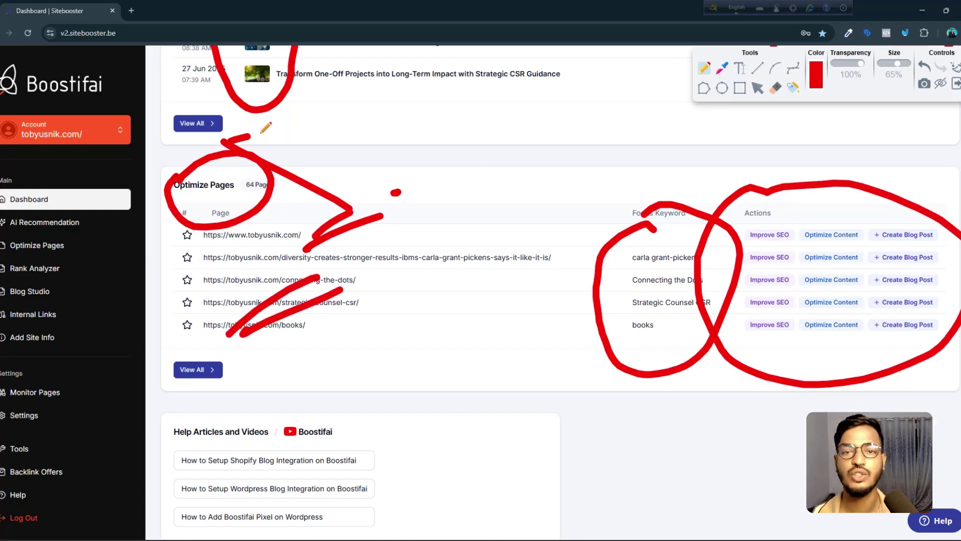
# Step: Clear the markings, scroll up to Top Ranking Pages, loop its title, then erase the loop
pyautogui.click(957, 70)
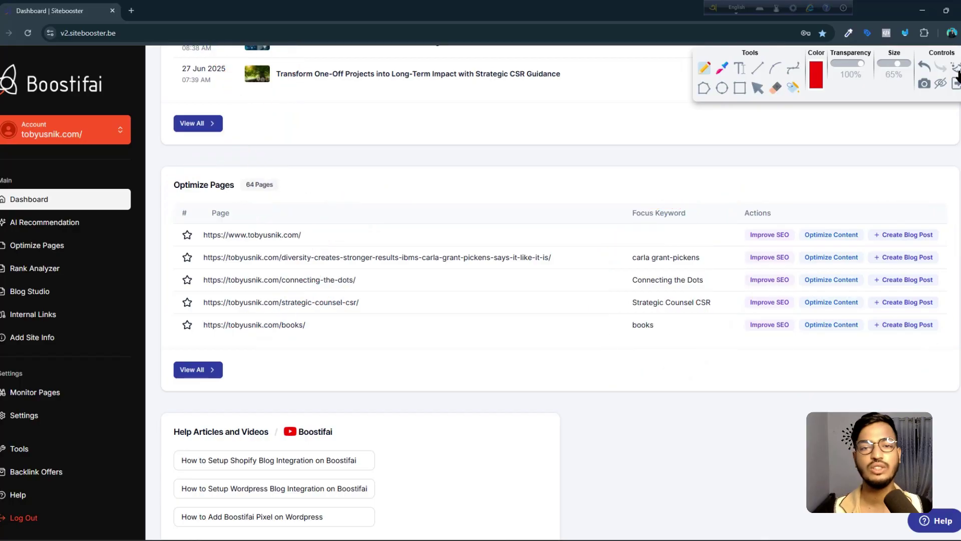
pyautogui.scroll(6, 644, 172)
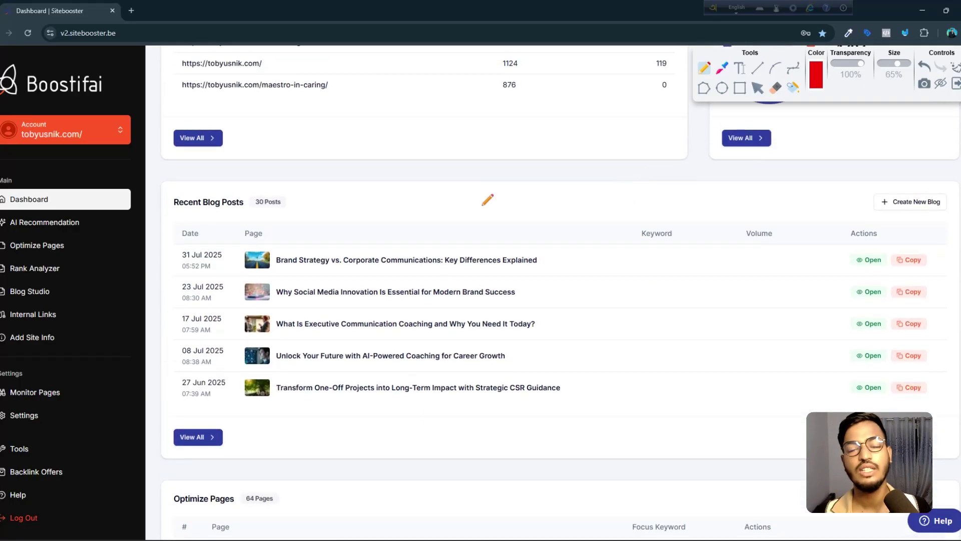
pyautogui.scroll(2, 483, 204)
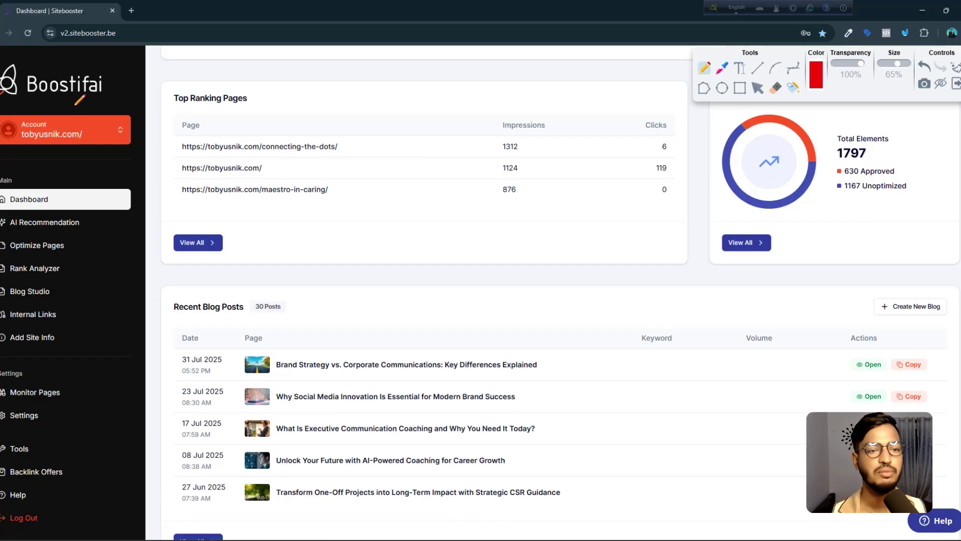
pyautogui.moveTo(112, 59)
pyautogui.mouseDown()
pyautogui.moveTo(193, 145)
pyautogui.moveTo(98, 52)
pyautogui.mouseUp()
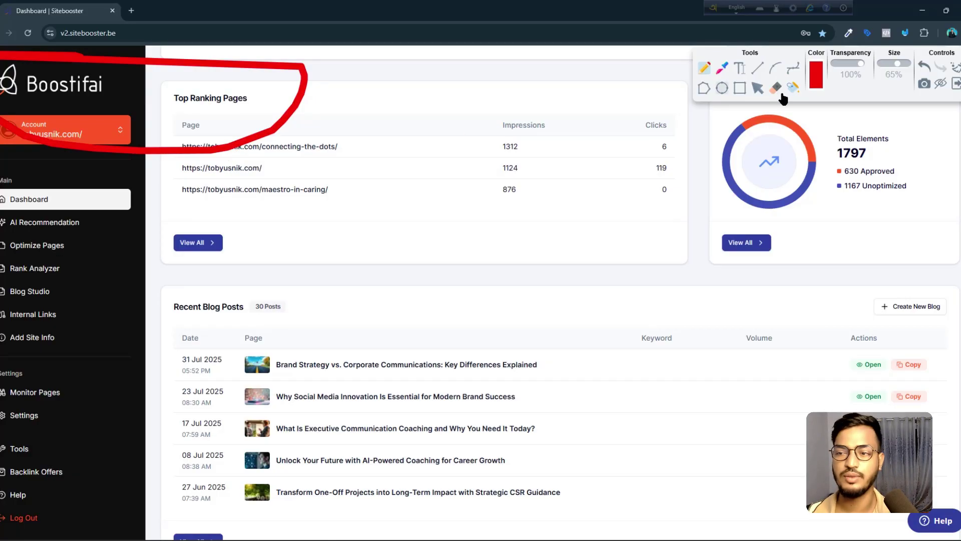
pyautogui.click(956, 68)
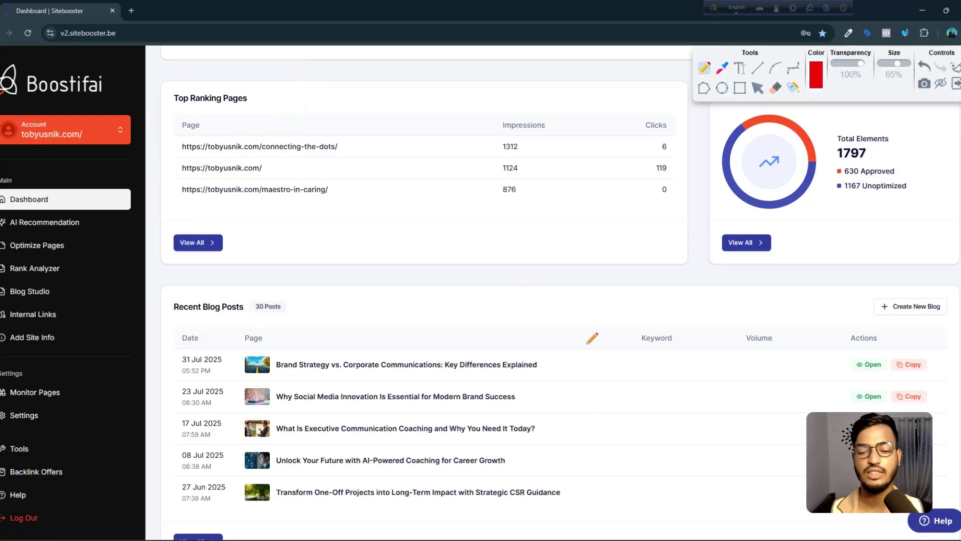
# Step: In the AI Content Optimization Workflow doc, scribble red pencil strokes beside Keyword Research (AI clustering)
pyautogui.hotkey('alt', 'Tab')
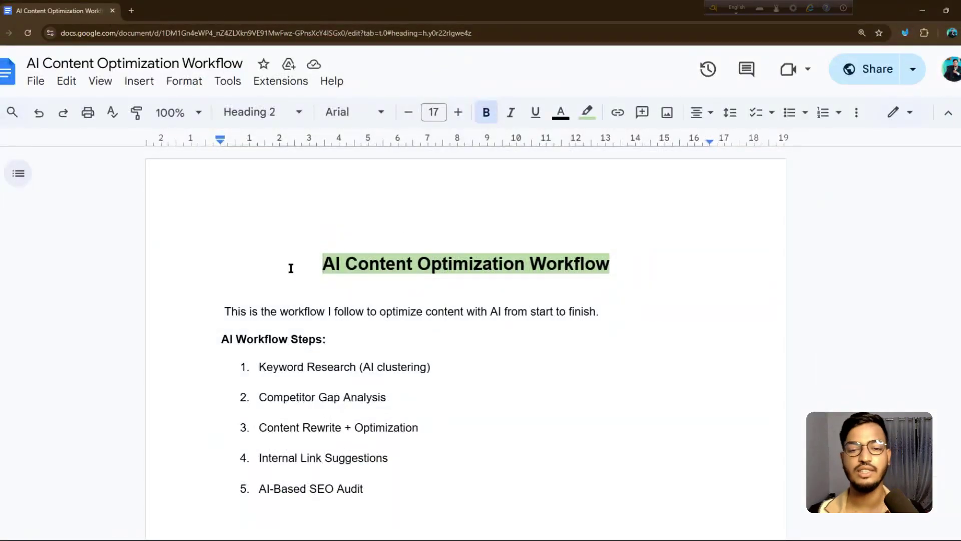
pyautogui.click(643, 263)
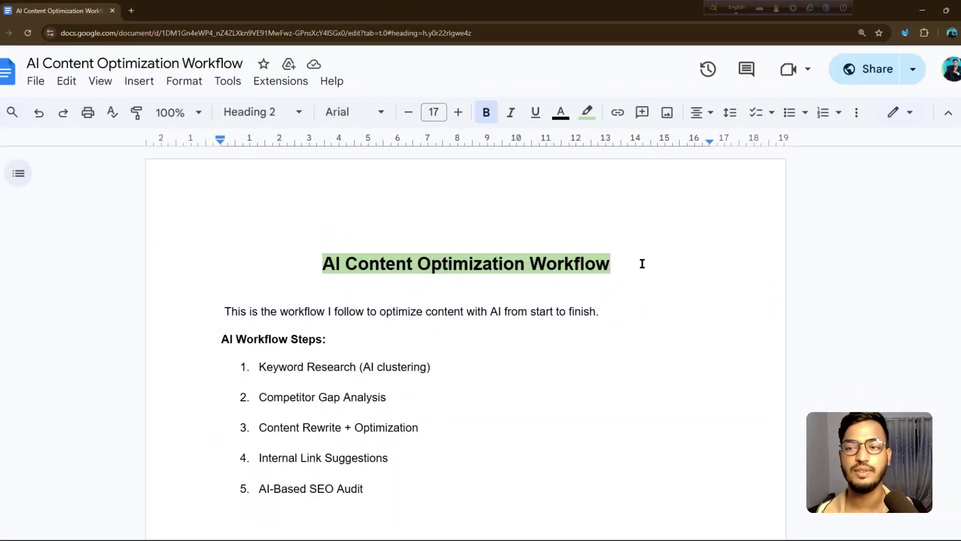
pyautogui.click(905, 34)
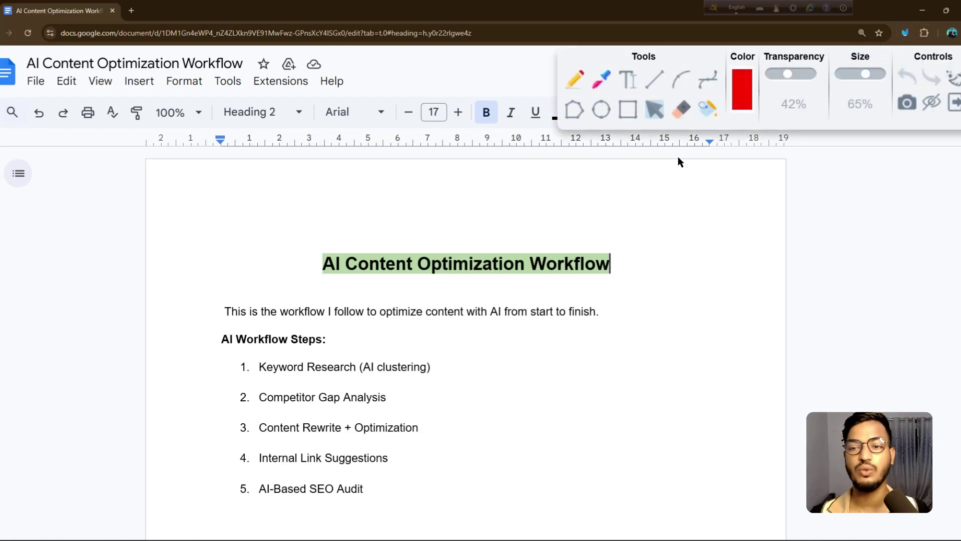
pyautogui.click(575, 79)
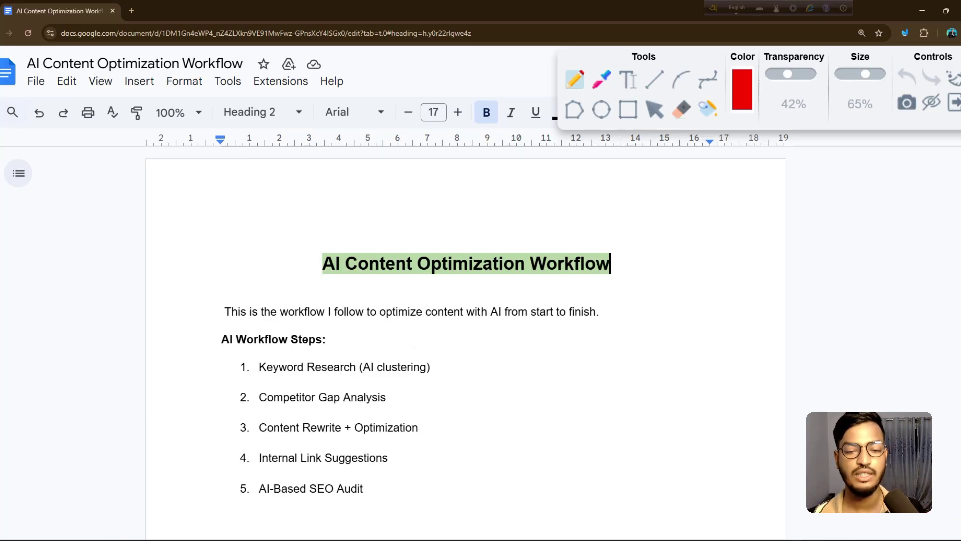
pyautogui.moveTo(440, 370); pyautogui.dragTo(500, 345)
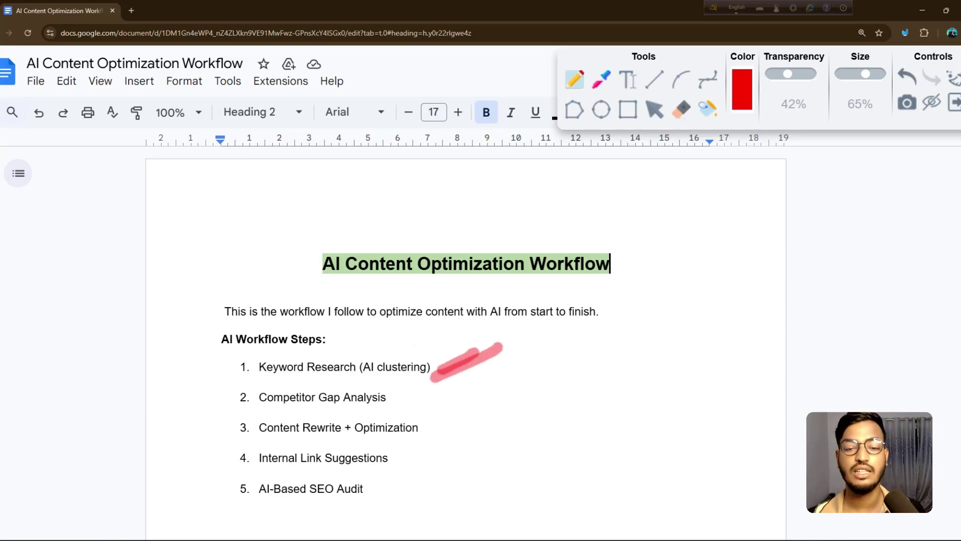
pyautogui.moveTo(434, 369)
pyautogui.mouseDown()
pyautogui.moveTo(508, 325)
pyautogui.moveTo(488, 353)
pyautogui.moveTo(510, 342)
pyautogui.moveTo(435, 376)
pyautogui.moveTo(453, 355)
pyautogui.mouseUp()
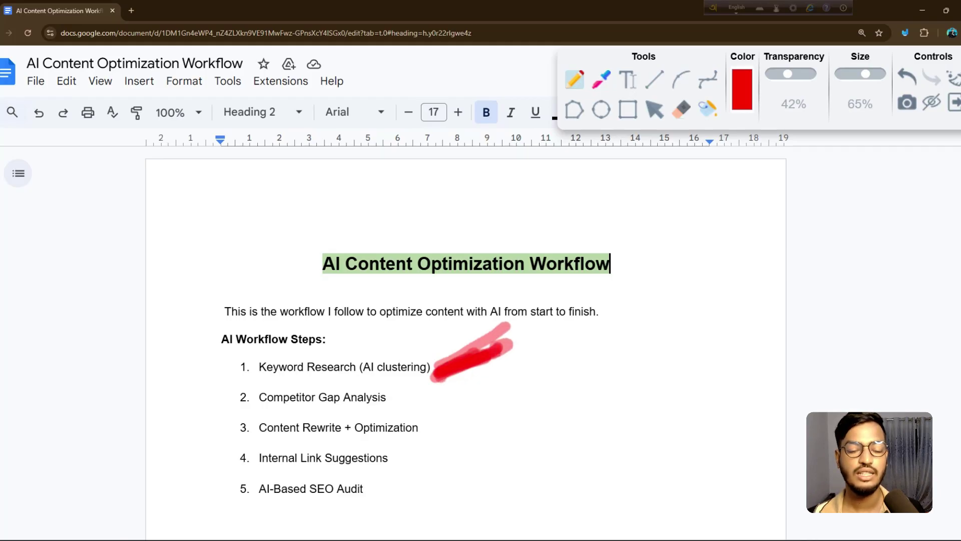
# Step: Search Google for 'keyword clustering tool' in a new tab and open the SEO Review Tools result
pyautogui.click(131, 10)
pyautogui.write('keyw')
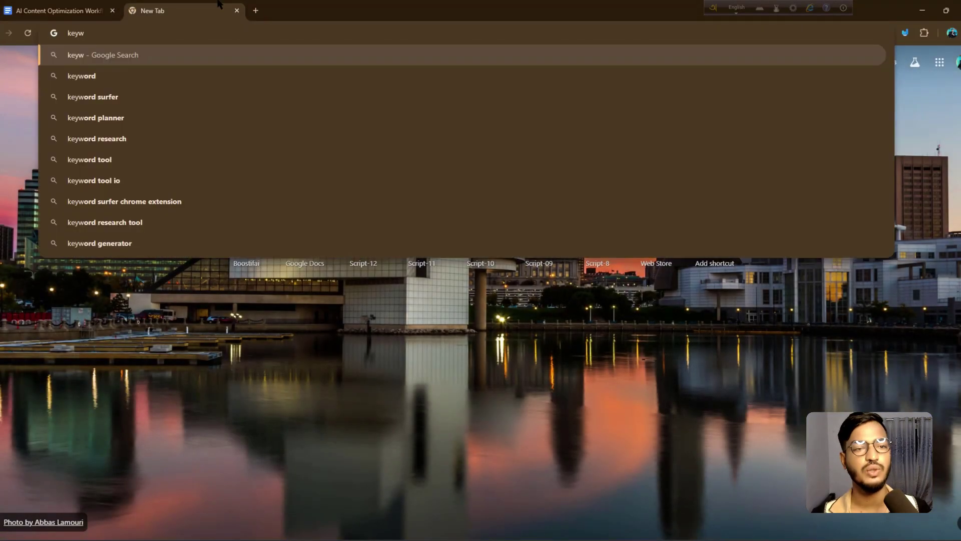
pyautogui.write('ord clu')
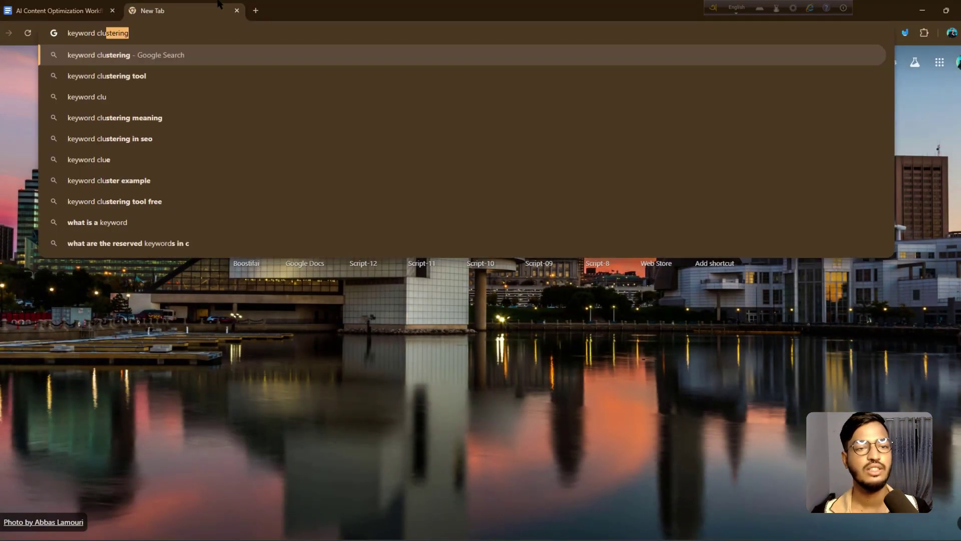
pyautogui.press('Down')
pyautogui.press('Return')
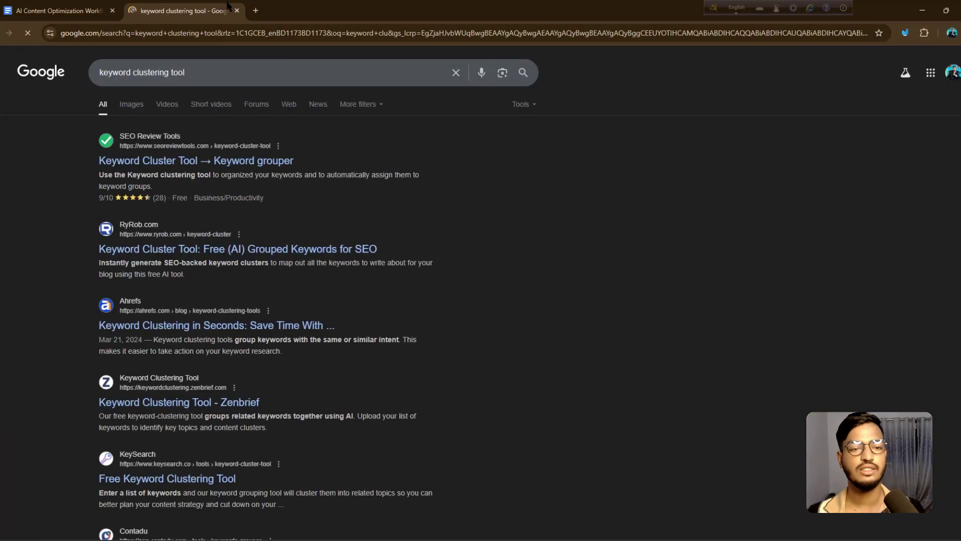
pyautogui.click(160, 159)
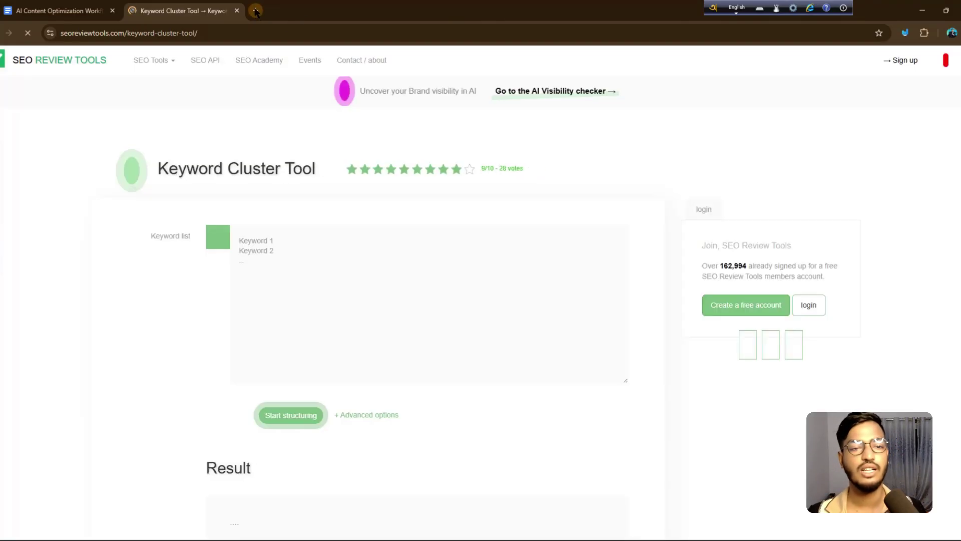
# Step: Dismiss the notification prompt and enter 'best seo tools for beginners' and 'seo tools' as keywords
pyautogui.click(304, 278)
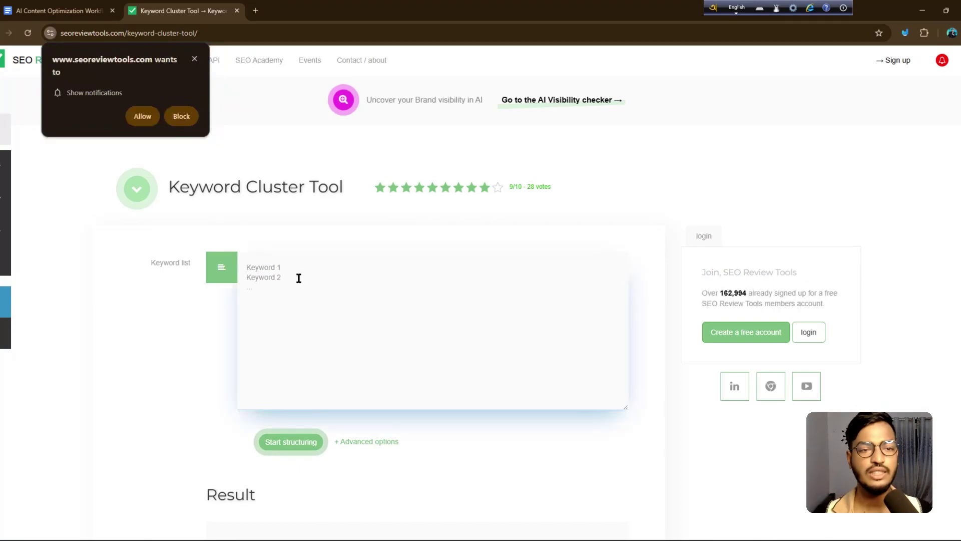
pyautogui.click(194, 59)
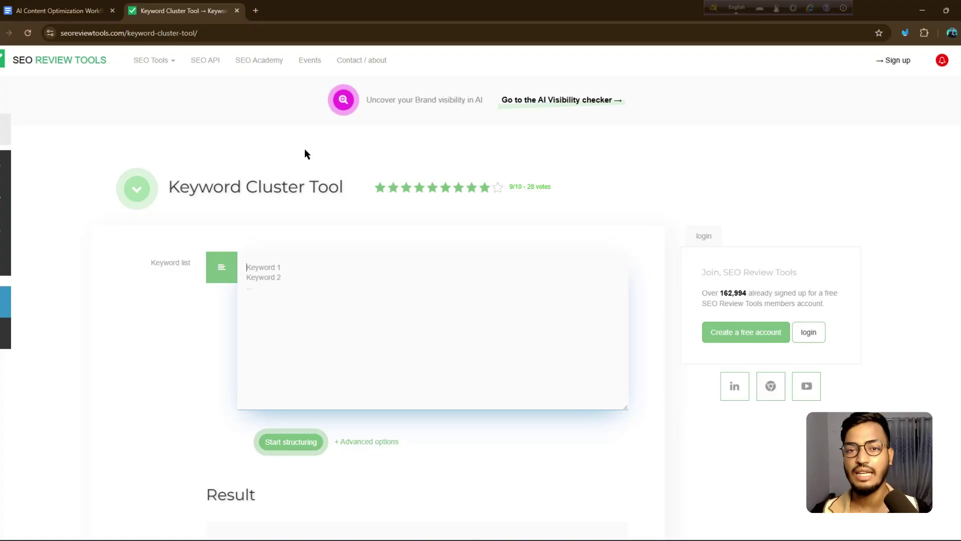
pyautogui.click(283, 269)
pyautogui.write('b')
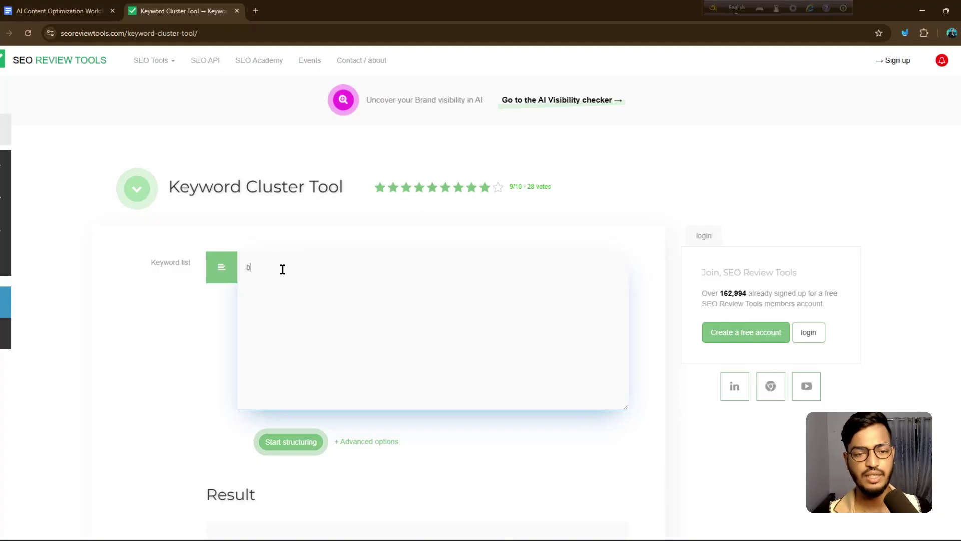
pyautogui.write('est seo to')
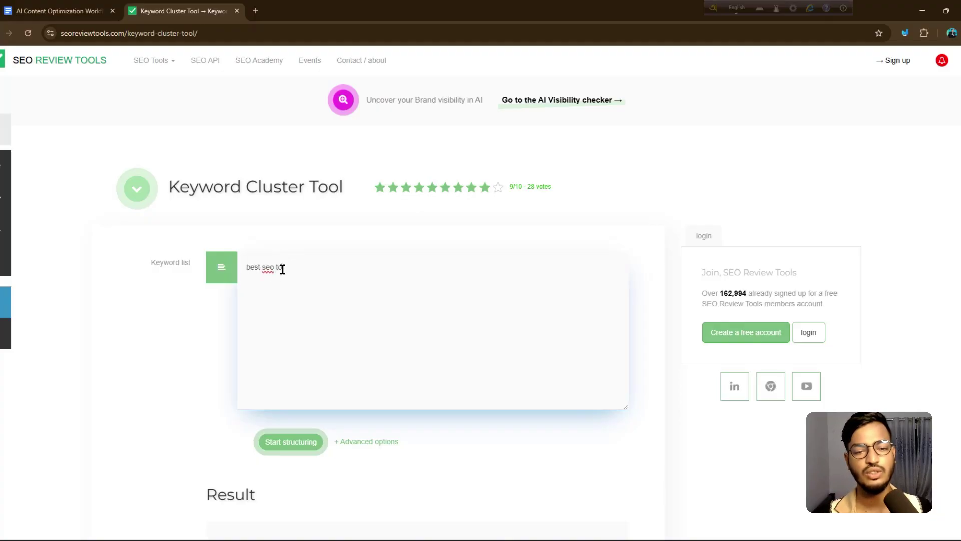
pyautogui.write('ols for beg')
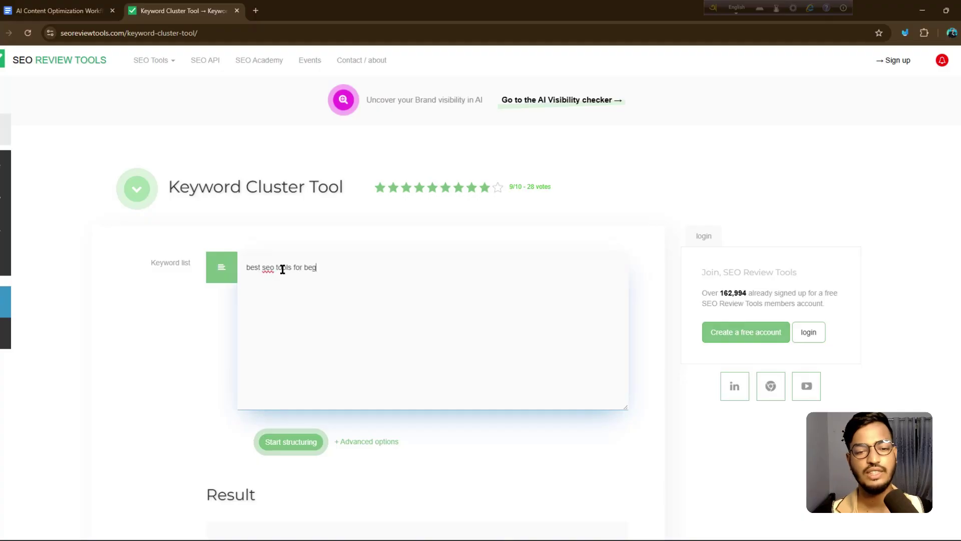
pyautogui.write('inners ')
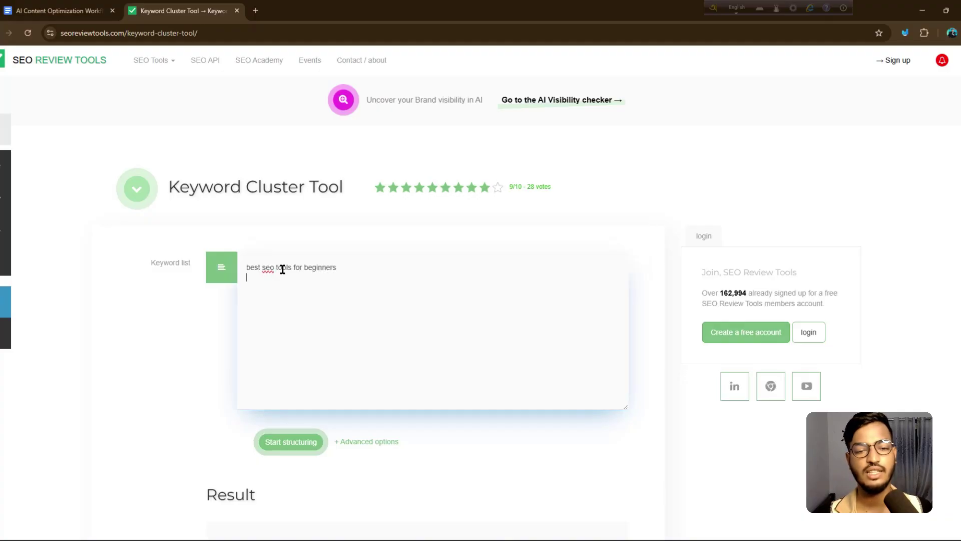
pyautogui.write('seo')
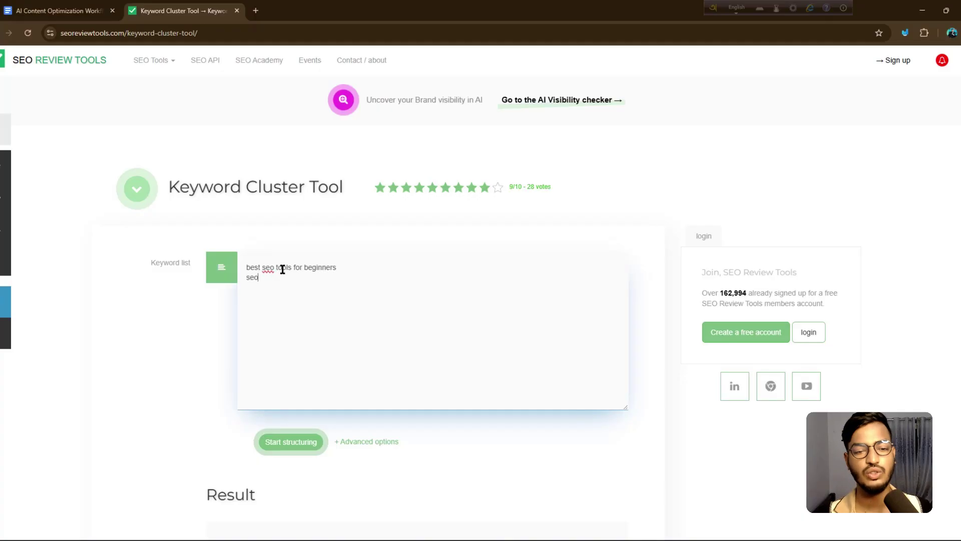
pyautogui.write(' tools')
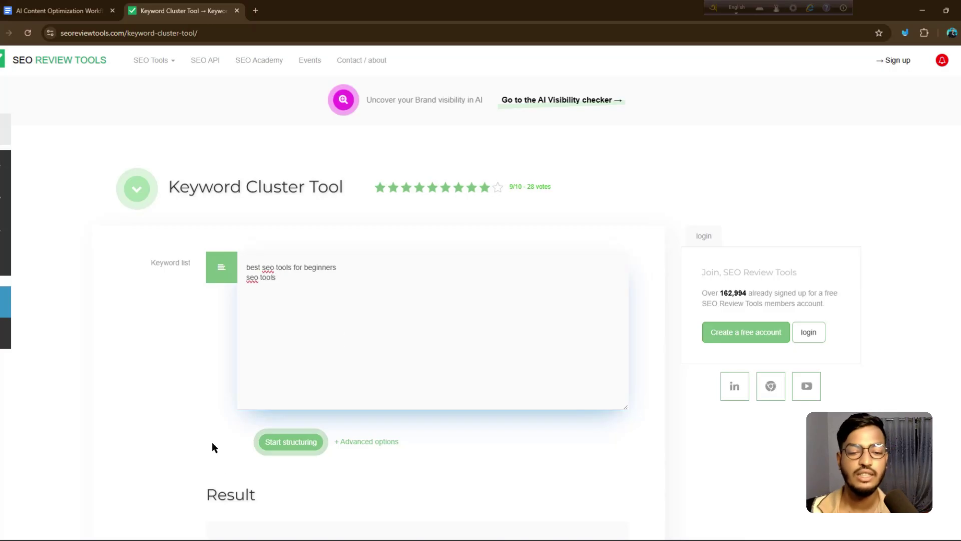
pyautogui.scroll(-1, 271, 440)
# Step: Start clustering the two keywords and scroll through the returned results
pyautogui.click(301, 389)
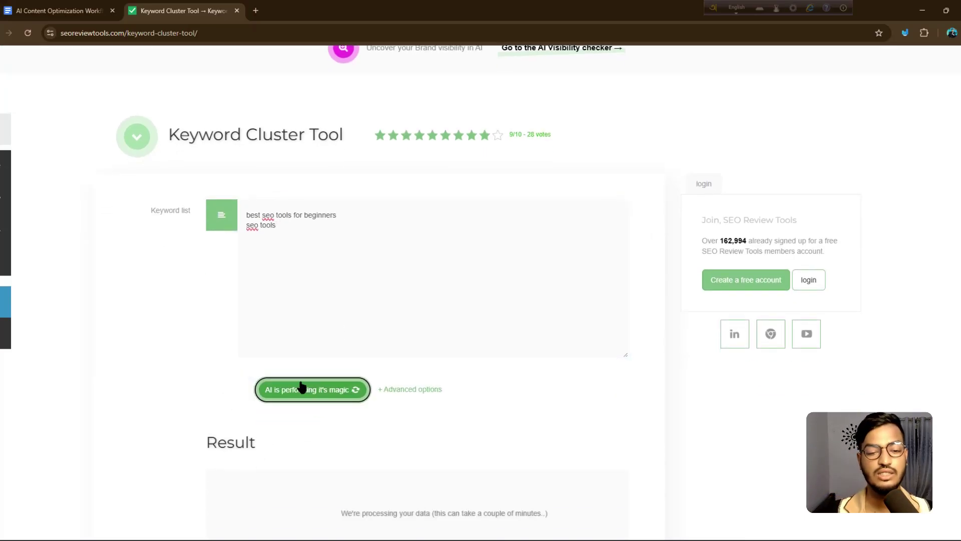
pyautogui.scroll(-2, 312, 378)
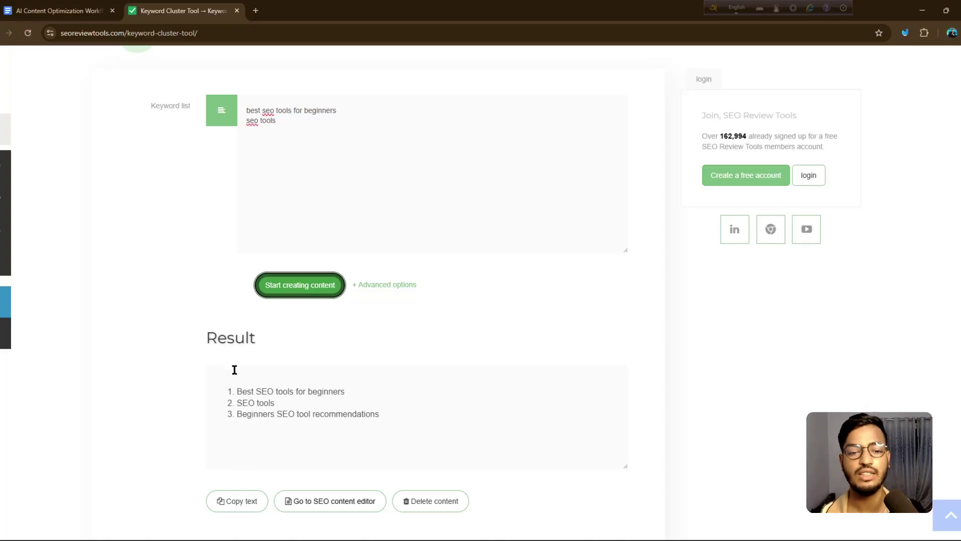
pyautogui.scroll(1, 234, 369)
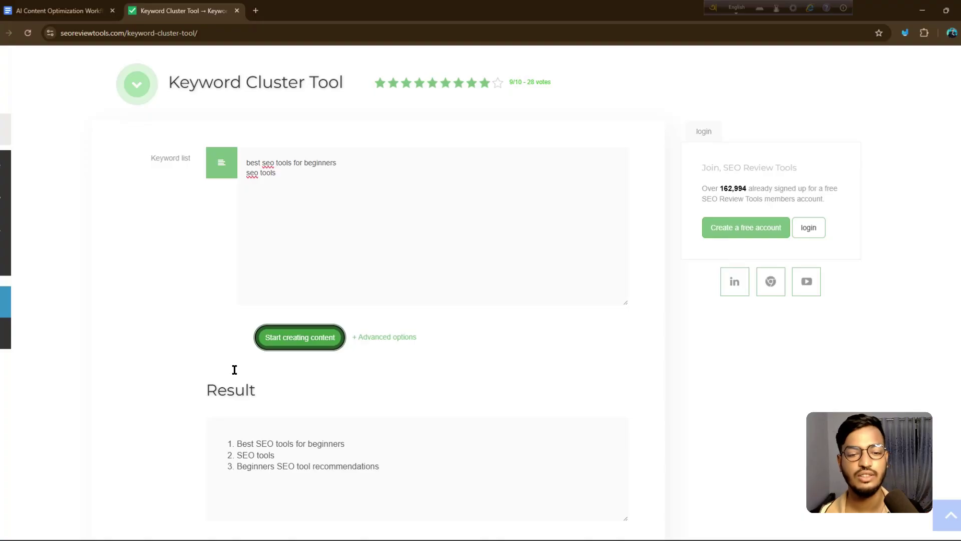
pyautogui.scroll(-1, 257, 380)
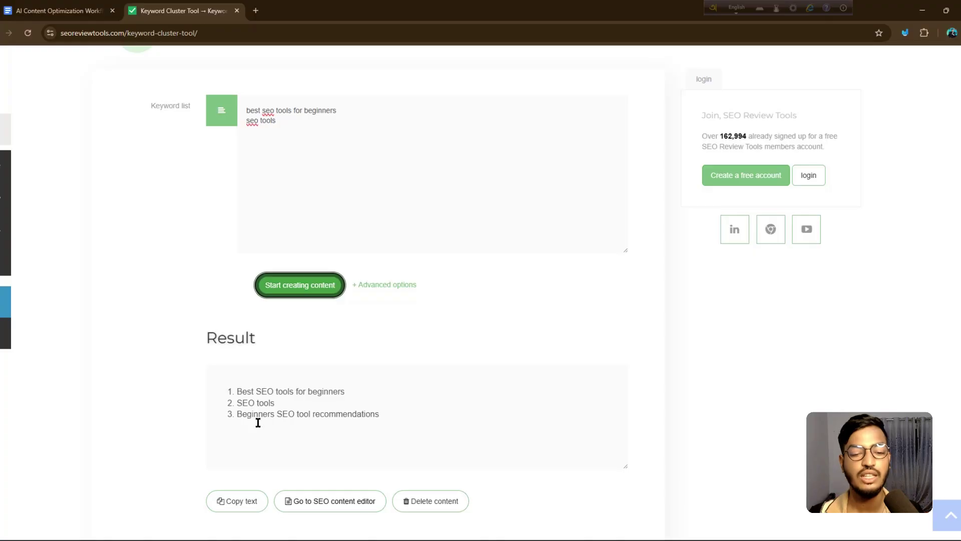
# Step: Select the three clustered keywords, then mark the Competitor Gap Analysis step
pyautogui.moveTo(253, 416); pyautogui.dragTo(241, 392)
pyautogui.click(399, 411)
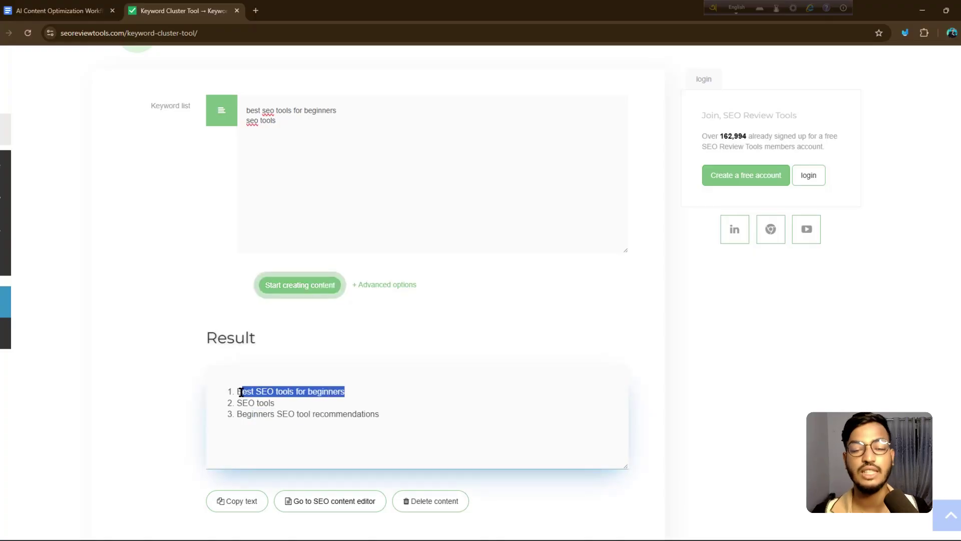
pyautogui.click(299, 401)
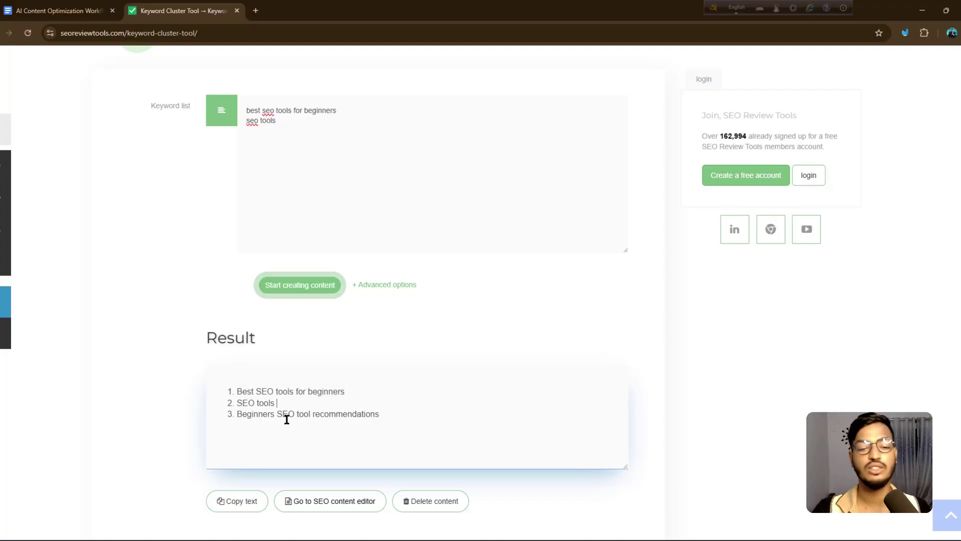
pyautogui.moveTo(401, 418); pyautogui.dragTo(183, 384)
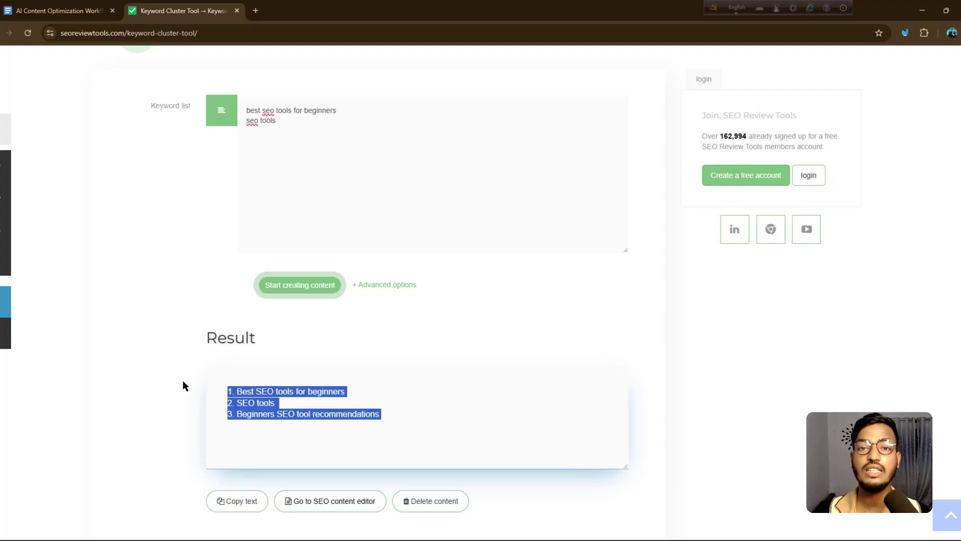
pyautogui.click(289, 405)
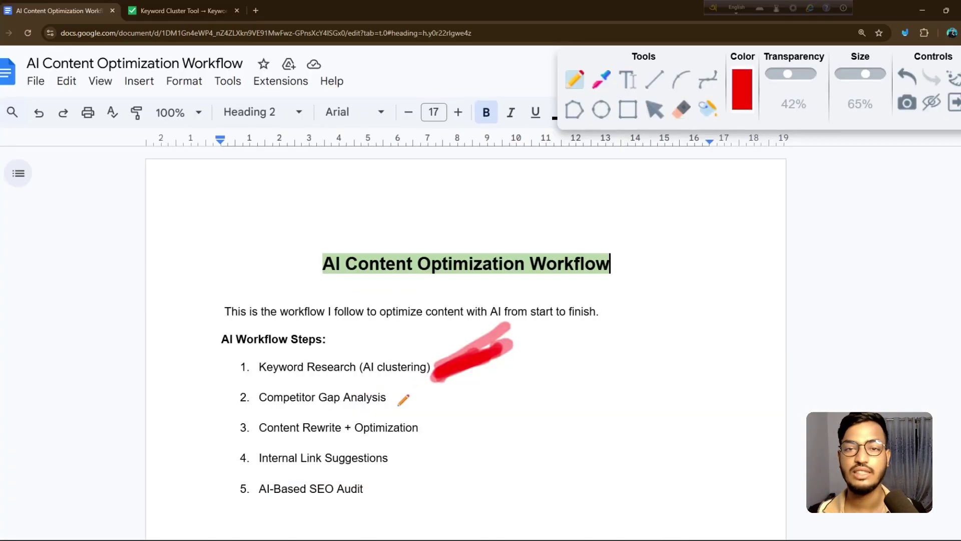
pyautogui.moveTo(396, 410)
pyautogui.mouseDown()
pyautogui.moveTo(429, 393)
pyautogui.moveTo(452, 398)
pyautogui.mouseUp()
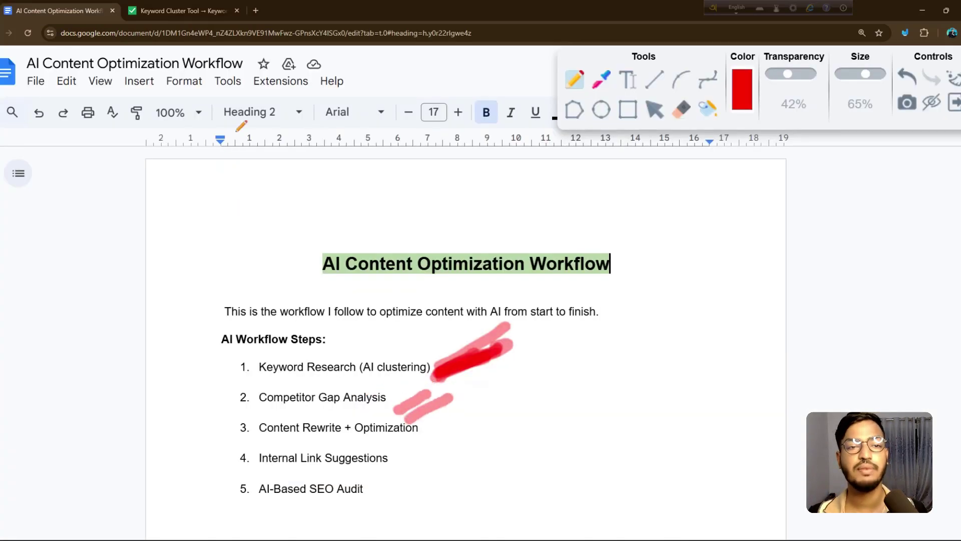
# Step: In a new tab, search Google for 'seo tools for beginners' and browse the AI Overview
pyautogui.click(255, 10)
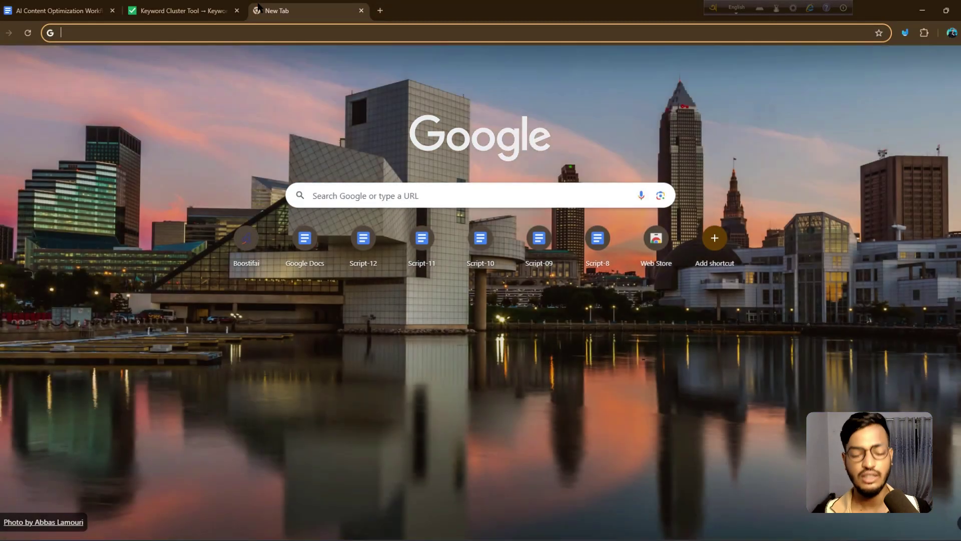
pyautogui.write('seo ')
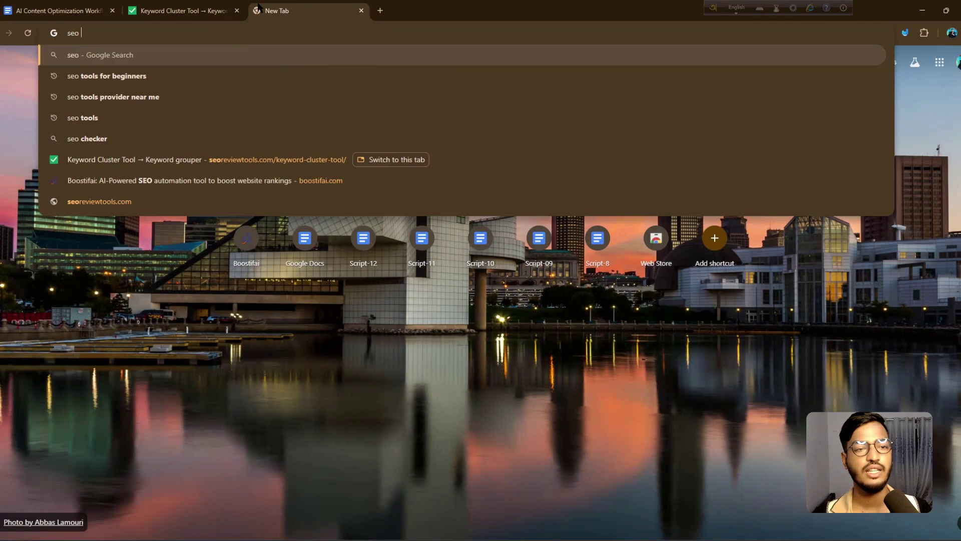
pyautogui.write('tools')
pyautogui.press('Down')
pyautogui.press('Down')
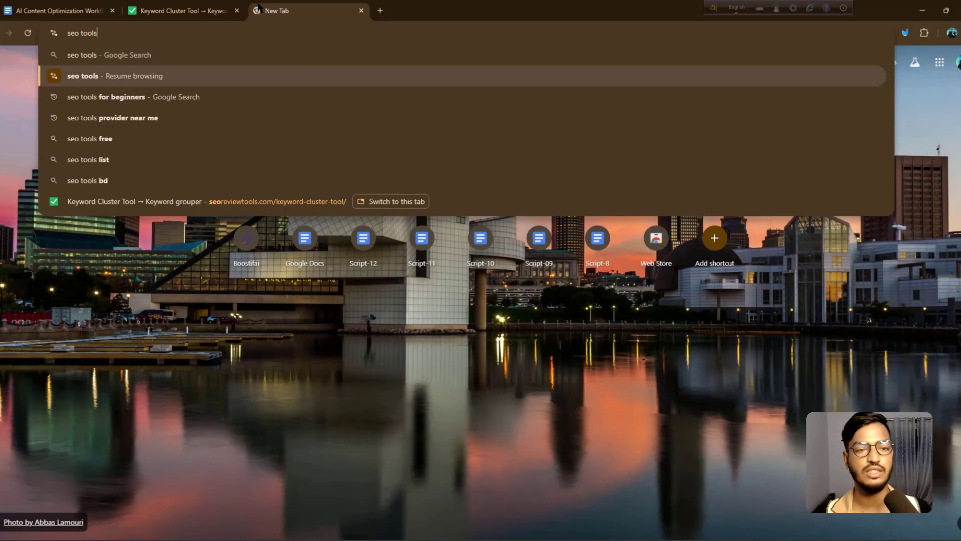
pyautogui.press('Return')
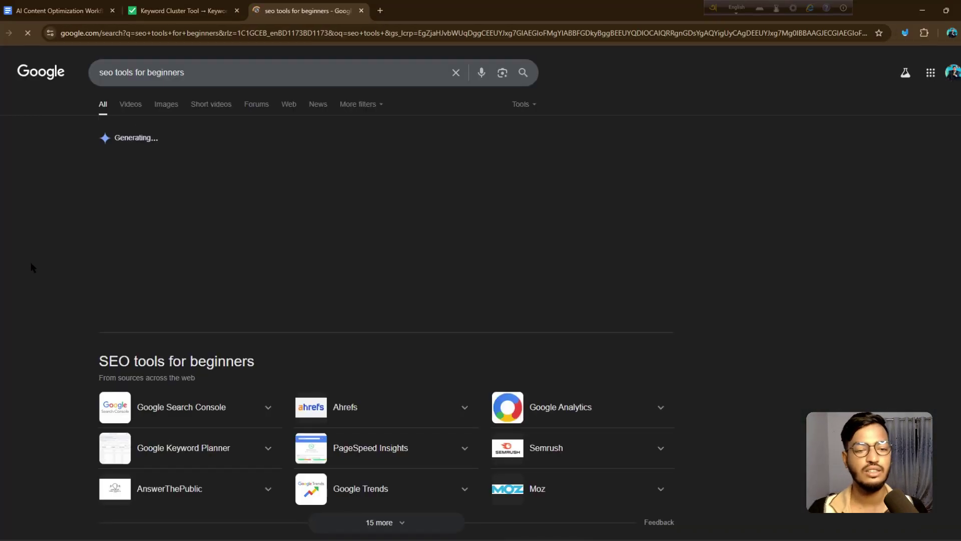
pyautogui.scroll(-2, 47, 251)
pyautogui.scroll(-2, 56, 225)
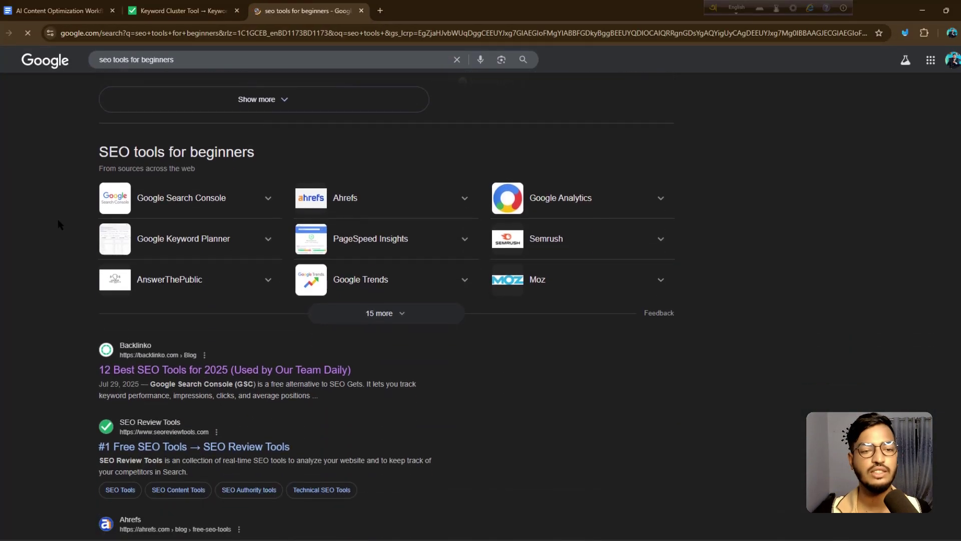
pyautogui.scroll(4, 58, 219)
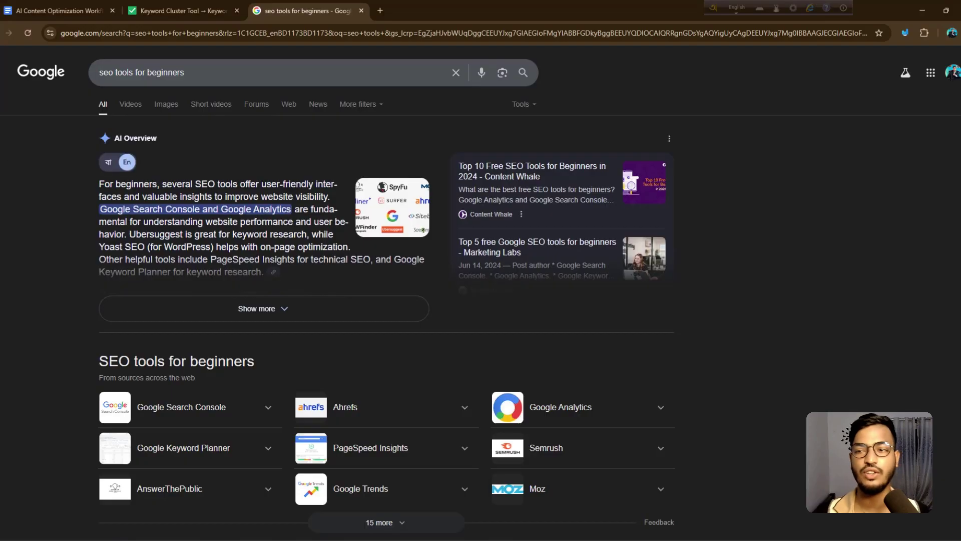
# Step: Circle Google Search Console, the AI Overview and its top sources in red, then clear them
pyautogui.click(906, 33)
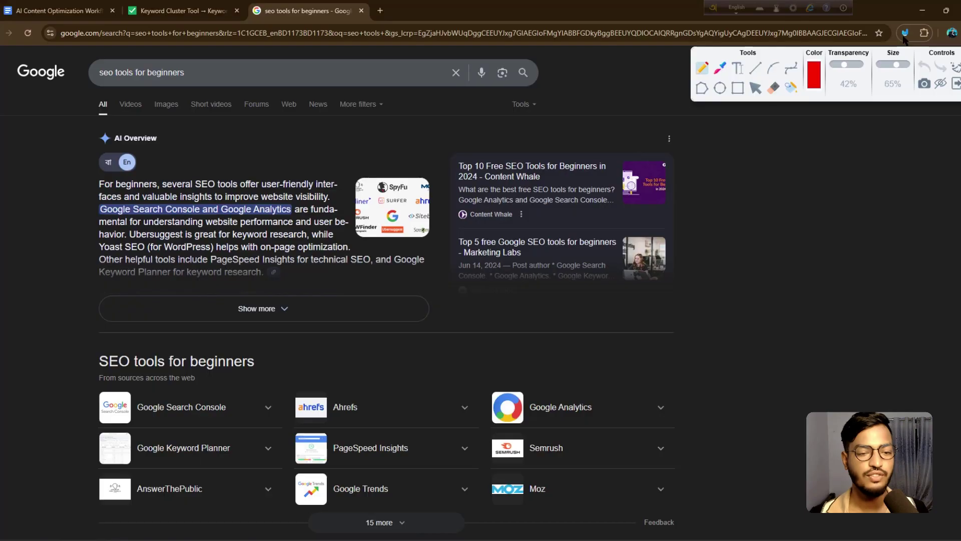
pyautogui.moveTo(88, 322)
pyautogui.mouseDown()
pyautogui.moveTo(183, 408)
pyautogui.moveTo(162, 349)
pyautogui.mouseUp()
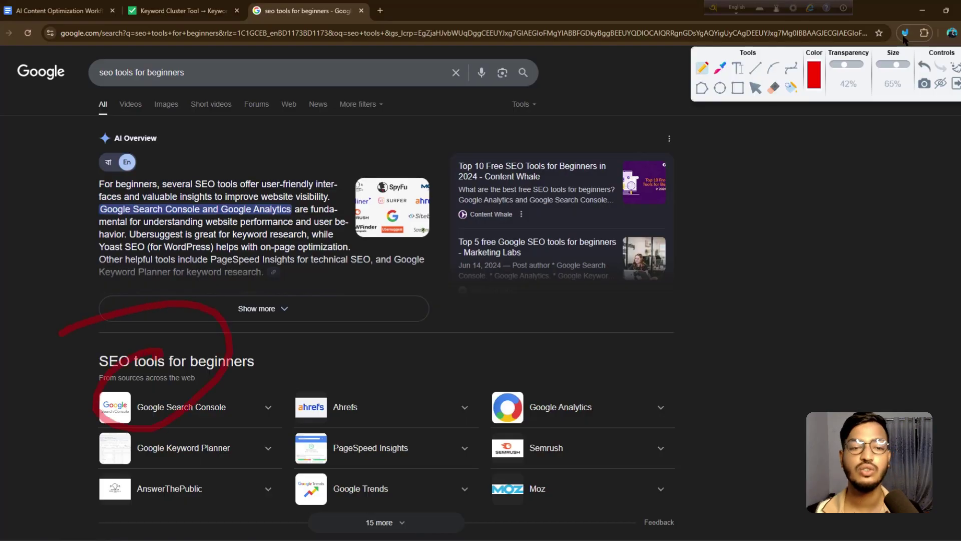
pyautogui.moveTo(82, 150)
pyautogui.mouseDown()
pyautogui.moveTo(216, 160)
pyautogui.moveTo(126, 156)
pyautogui.mouseUp()
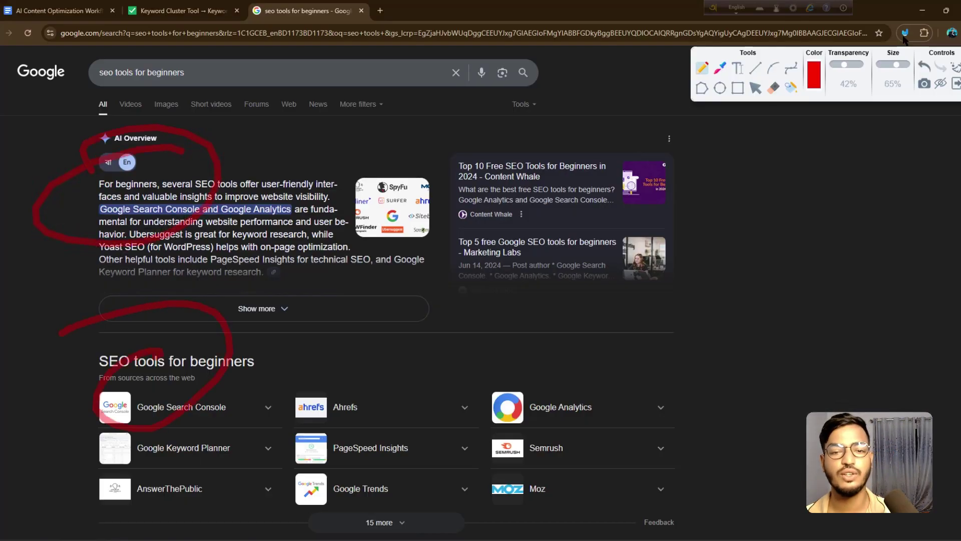
pyautogui.moveTo(465, 166)
pyautogui.mouseDown()
pyautogui.moveTo(368, 210)
pyautogui.moveTo(565, 166)
pyautogui.moveTo(536, 177)
pyautogui.moveTo(532, 242)
pyautogui.mouseUp()
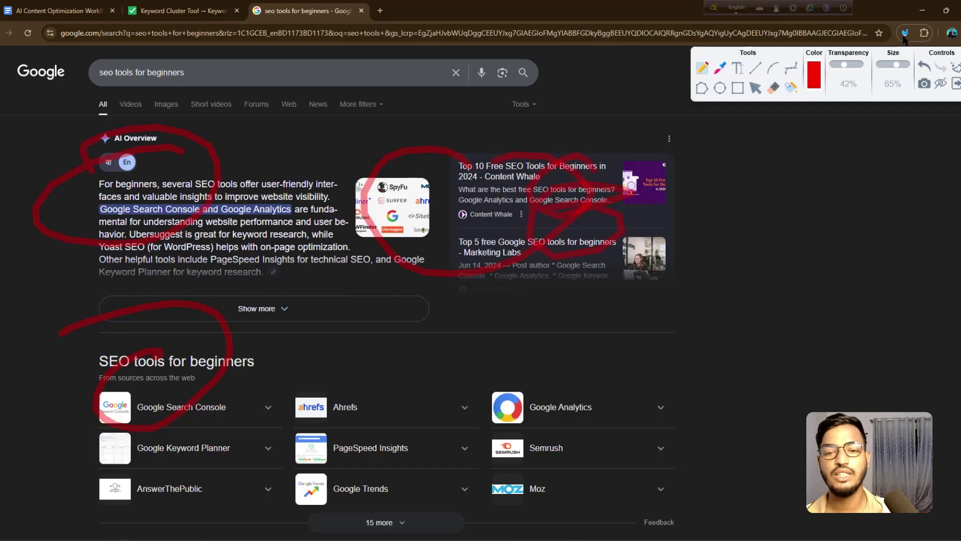
pyautogui.scroll(-3, 400, 188)
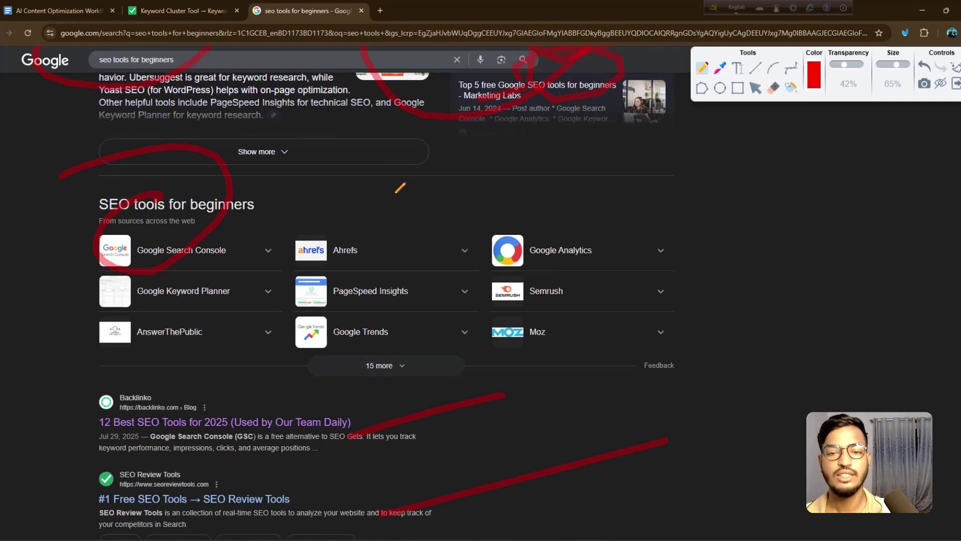
pyautogui.scroll(-5, 401, 188)
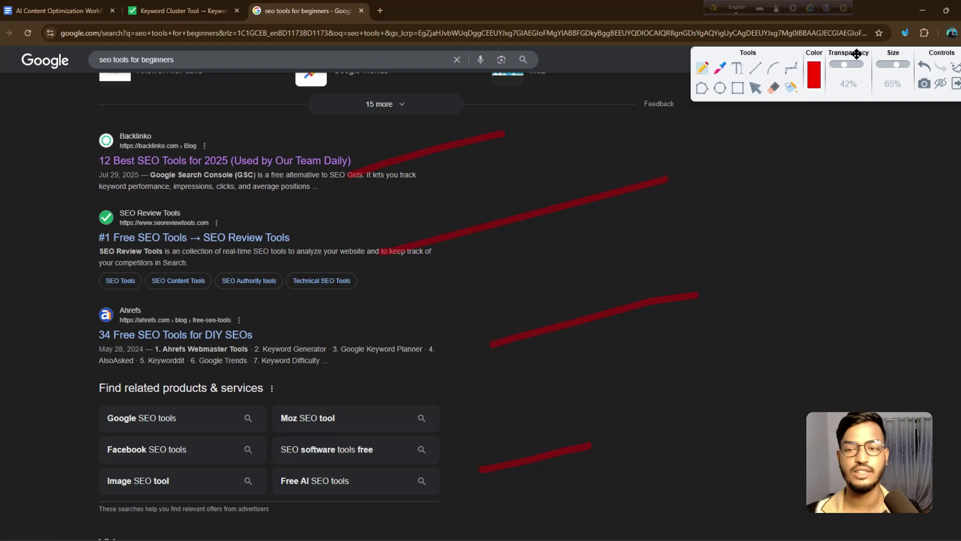
pyautogui.click(941, 81)
pyautogui.scroll(3, 195, 249)
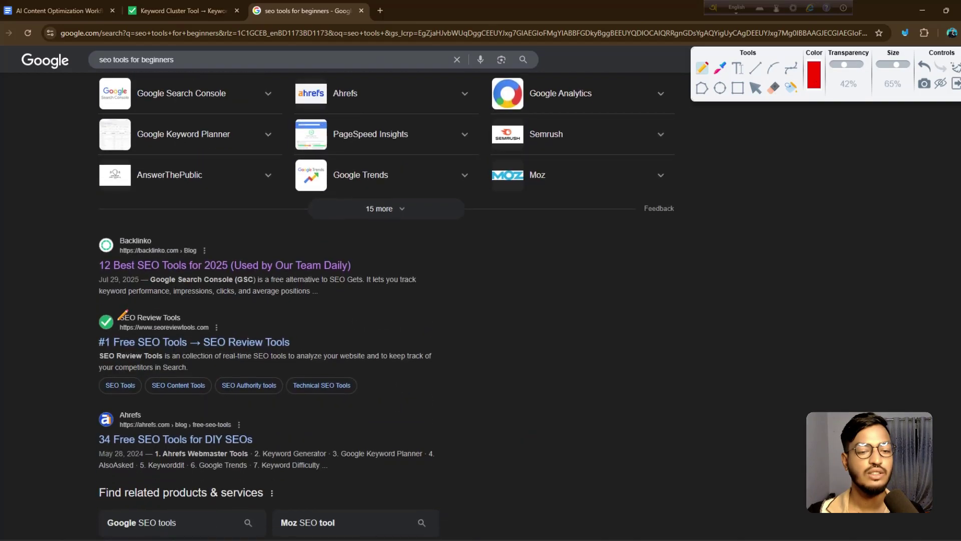
# Step: Underline and add strokes beside the first organic results, including SEO Review Tools
pyautogui.moveTo(347, 265); pyautogui.dragTo(364, 264)
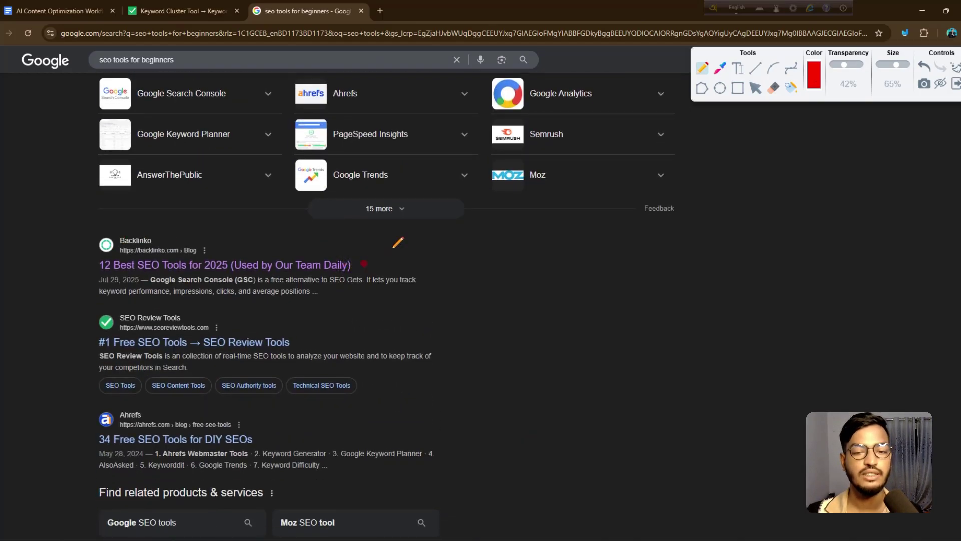
pyautogui.moveTo(289, 349); pyautogui.dragTo(353, 330)
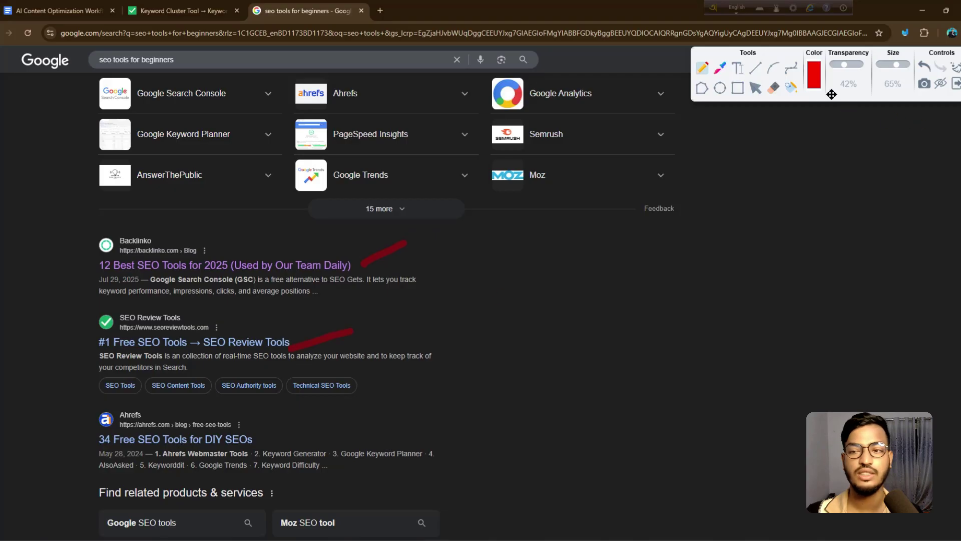
pyautogui.moveTo(356, 285); pyautogui.dragTo(457, 244)
pyautogui.moveTo(319, 347); pyautogui.dragTo(439, 314)
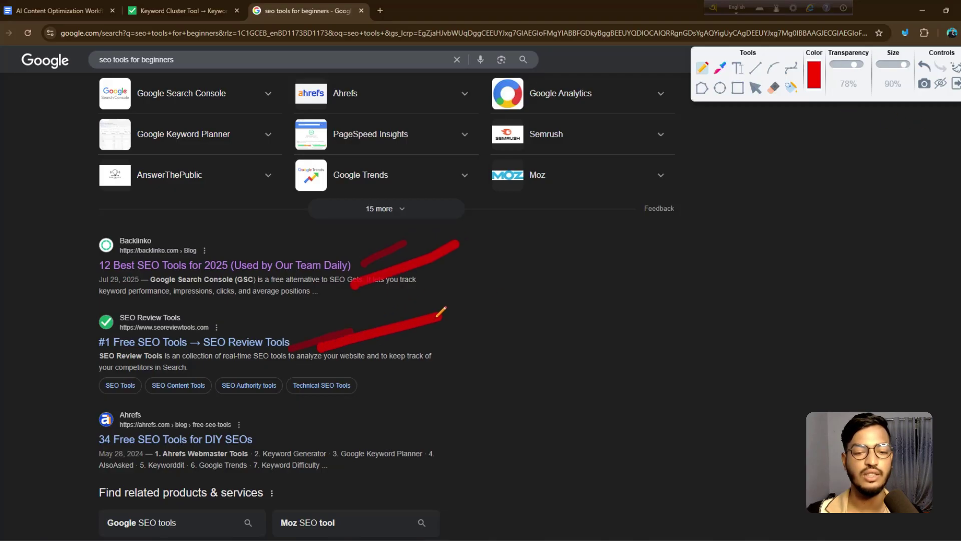
pyautogui.scroll(-1, 425, 325)
pyautogui.moveTo(278, 398); pyautogui.dragTo(336, 377)
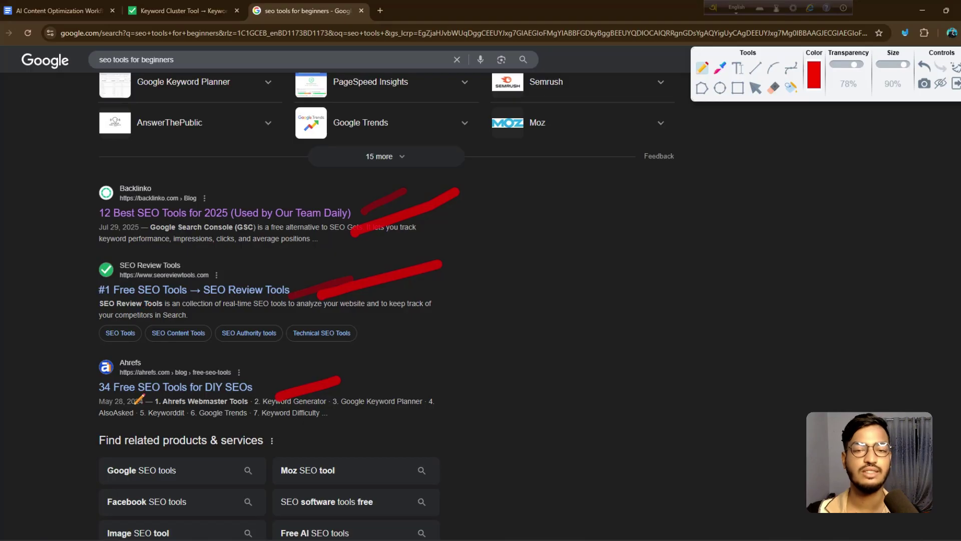
pyautogui.scroll(-1, 138, 391)
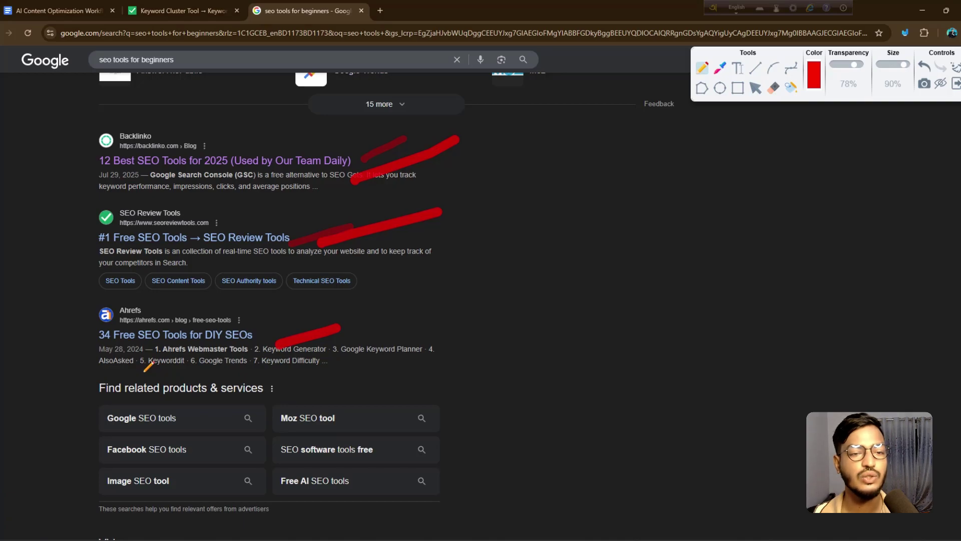
# Step: Circle 'SEO Tools for 2025' in Backlinko's title and '#1 Free SEO Tools' on SEO Review Tools
pyautogui.click(120, 153)
pyautogui.moveTo(142, 147)
pyautogui.mouseDown()
pyautogui.moveTo(134, 161)
pyautogui.moveTo(142, 175)
pyautogui.moveTo(230, 171)
pyautogui.moveTo(224, 149)
pyautogui.moveTo(145, 153)
pyautogui.mouseUp()
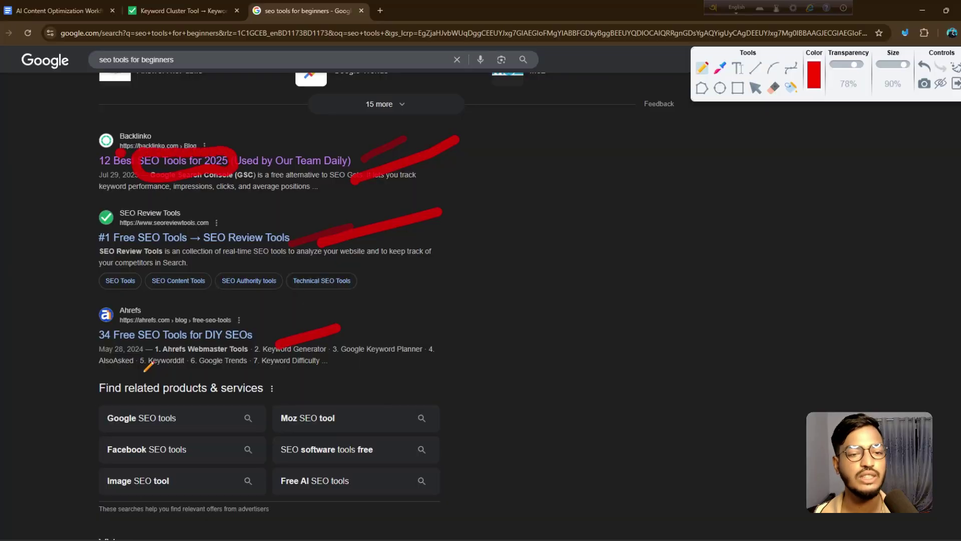
pyautogui.moveTo(123, 227)
pyautogui.mouseDown()
pyautogui.moveTo(107, 248)
pyautogui.moveTo(181, 252)
pyautogui.moveTo(210, 239)
pyautogui.moveTo(125, 228)
pyautogui.mouseUp()
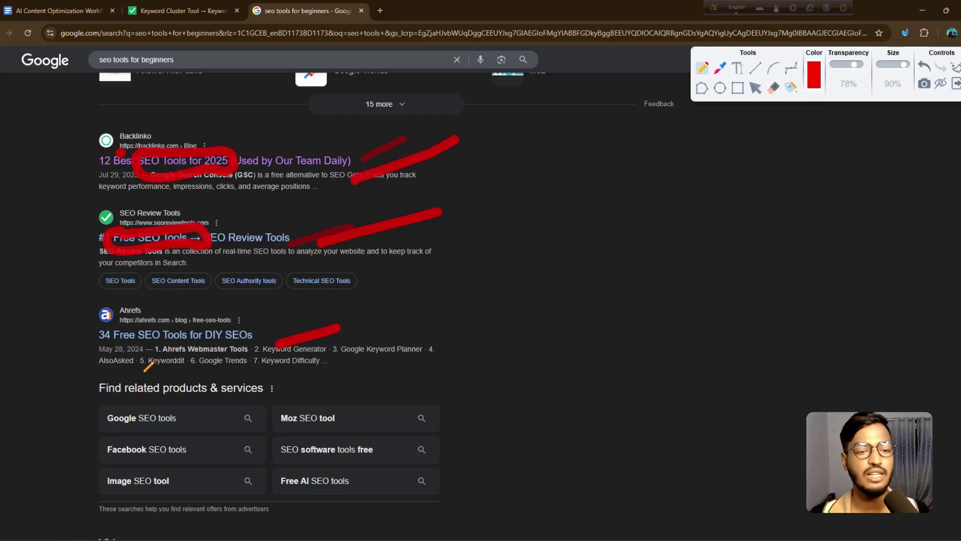
pyautogui.moveTo(125, 229); pyautogui.dragTo(155, 212)
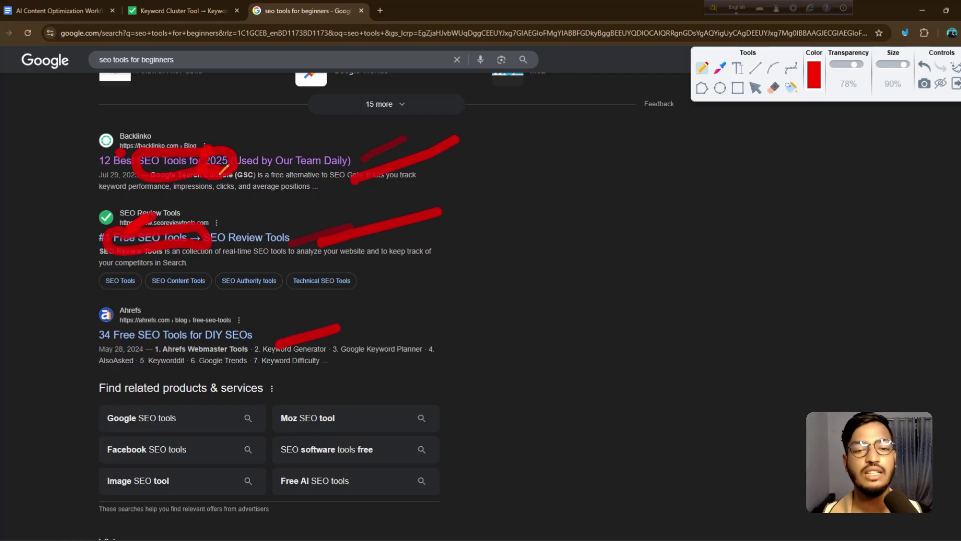
pyautogui.moveTo(326, 146); pyautogui.dragTo(419, 129)
pyautogui.moveTo(78, 220); pyautogui.dragTo(134, 197)
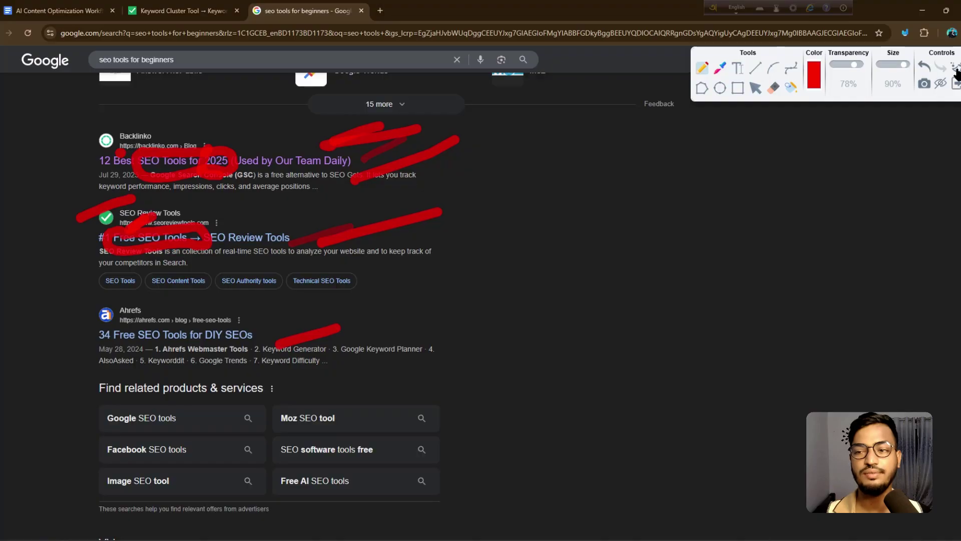
# Step: Clear old marks, underline the 'seo tools for beginners' query, circle the Moz and Zapier results
pyautogui.click(953, 74)
pyautogui.scroll(-4, 365, 236)
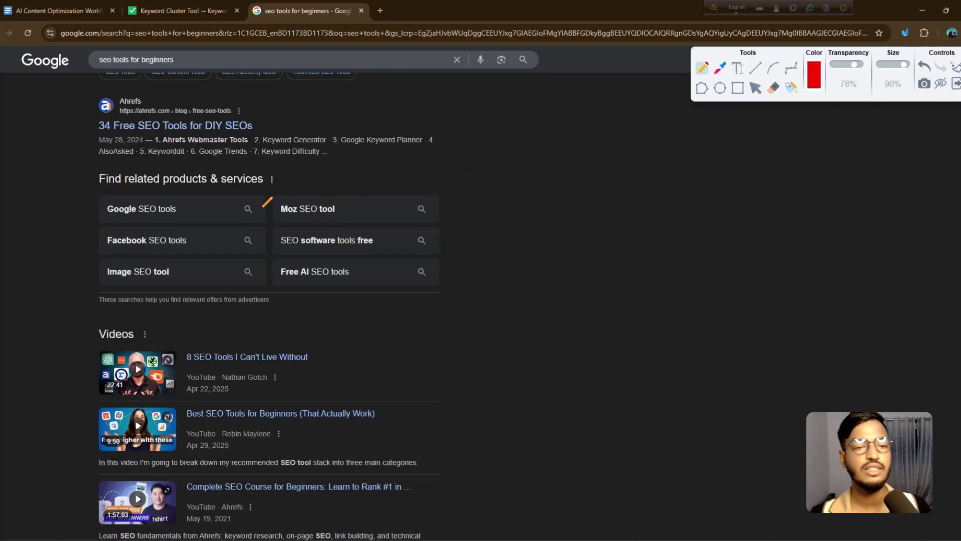
pyautogui.scroll(-4, 273, 220)
pyautogui.scroll(-4, 45, 248)
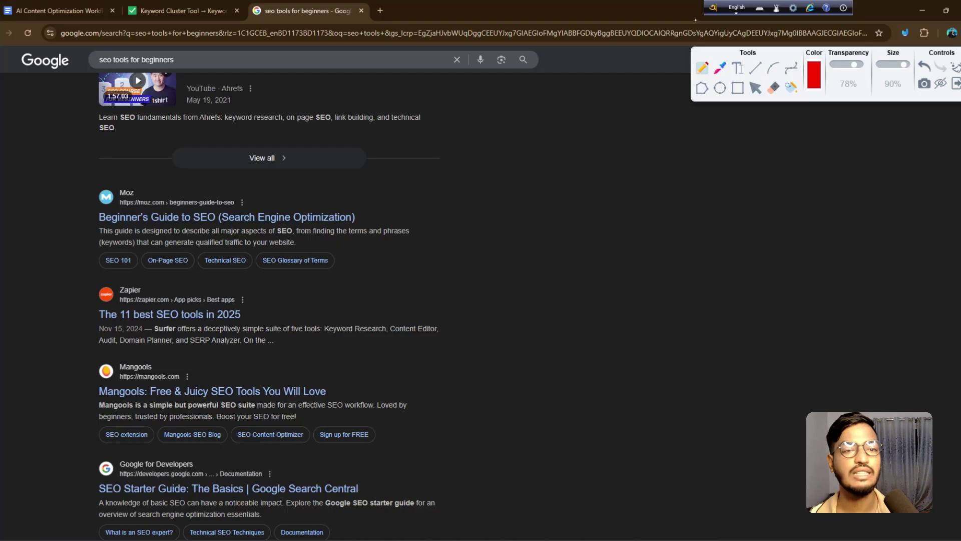
pyautogui.moveTo(168, 68); pyautogui.dragTo(209, 53)
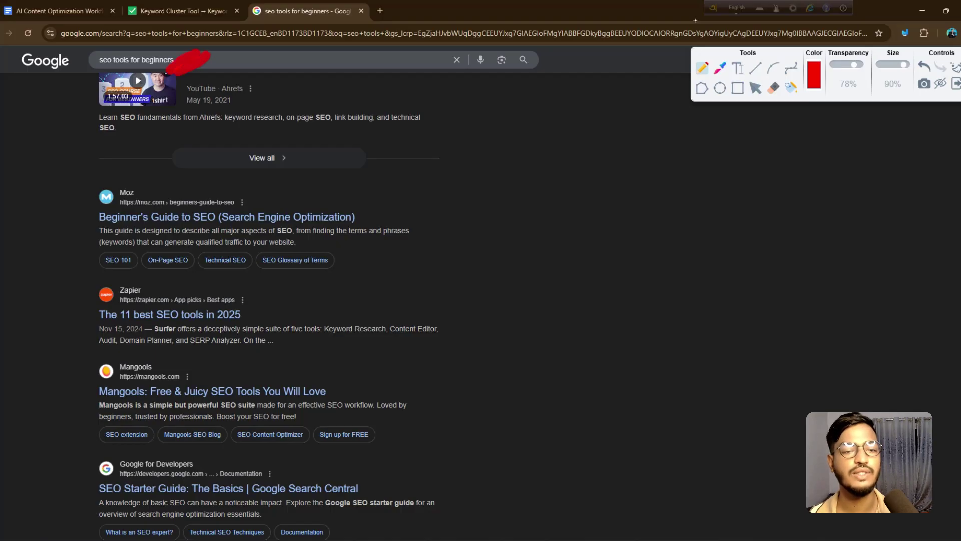
pyautogui.moveTo(85, 225)
pyautogui.mouseDown()
pyautogui.moveTo(111, 206)
pyautogui.moveTo(87, 231)
pyautogui.mouseUp()
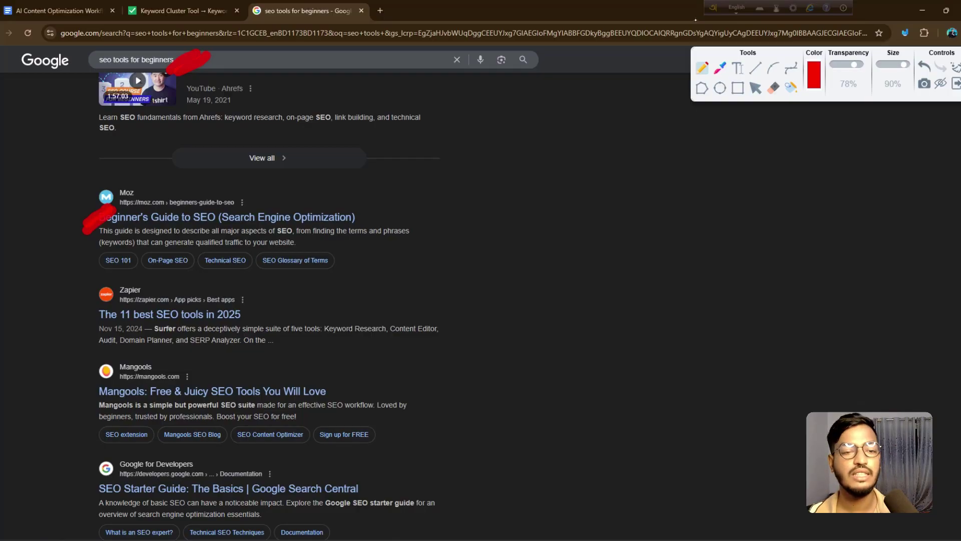
pyautogui.moveTo(173, 201)
pyautogui.mouseDown()
pyautogui.moveTo(145, 214)
pyautogui.moveTo(189, 241)
pyautogui.moveTo(342, 223)
pyautogui.moveTo(384, 199)
pyautogui.moveTo(142, 206)
pyautogui.mouseUp()
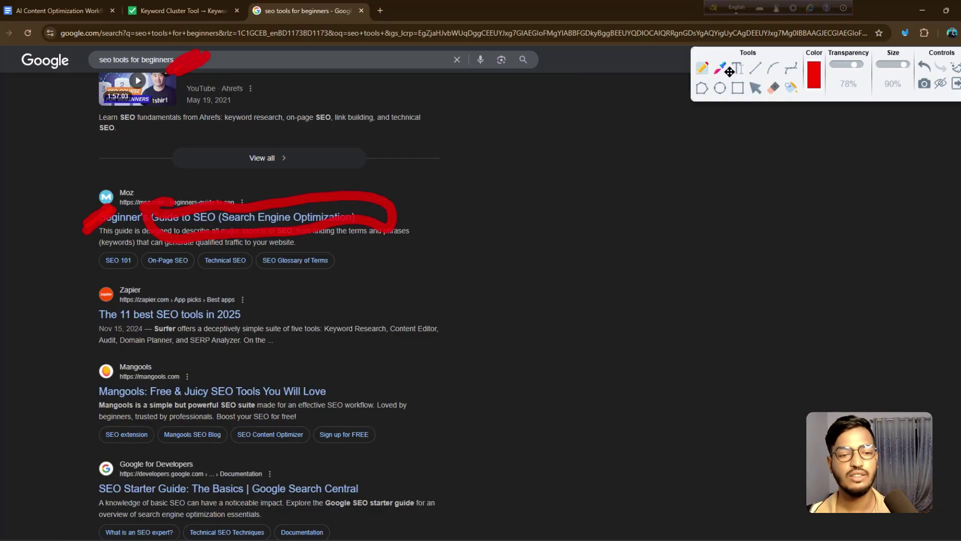
pyautogui.moveTo(74, 290)
pyautogui.mouseDown()
pyautogui.moveTo(276, 368)
pyautogui.moveTo(63, 290)
pyautogui.moveTo(4, 287)
pyautogui.mouseUp()
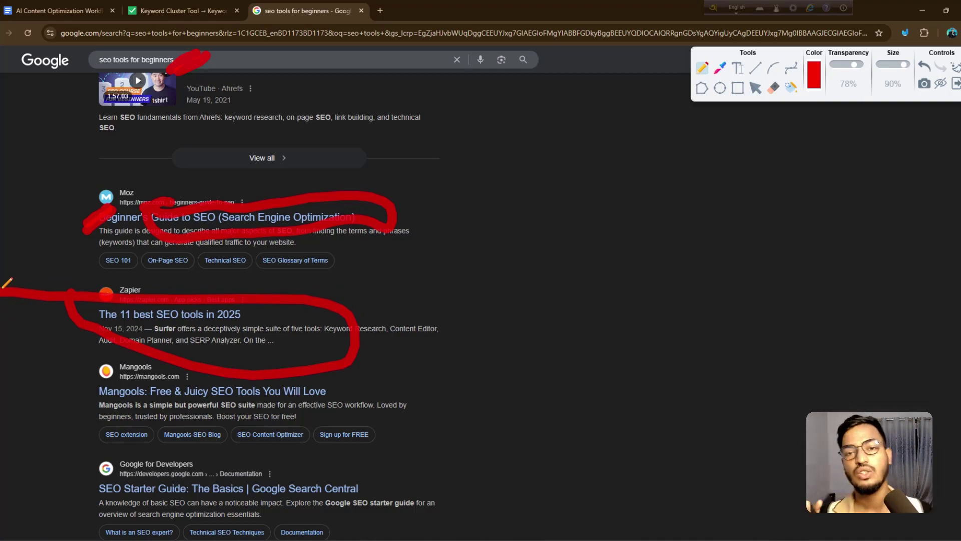
# Step: In the workflow doc, highlight and underline item 3, Content Rewrite + Optimization, in pink
pyautogui.click(80, 7)
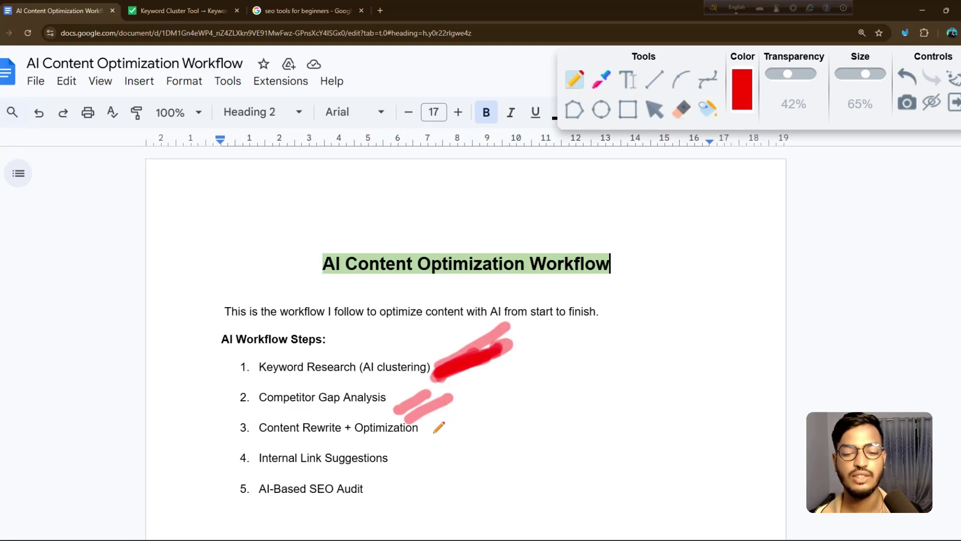
pyautogui.moveTo(435, 431)
pyautogui.mouseDown()
pyautogui.moveTo(465, 408)
pyautogui.moveTo(435, 430)
pyautogui.mouseUp()
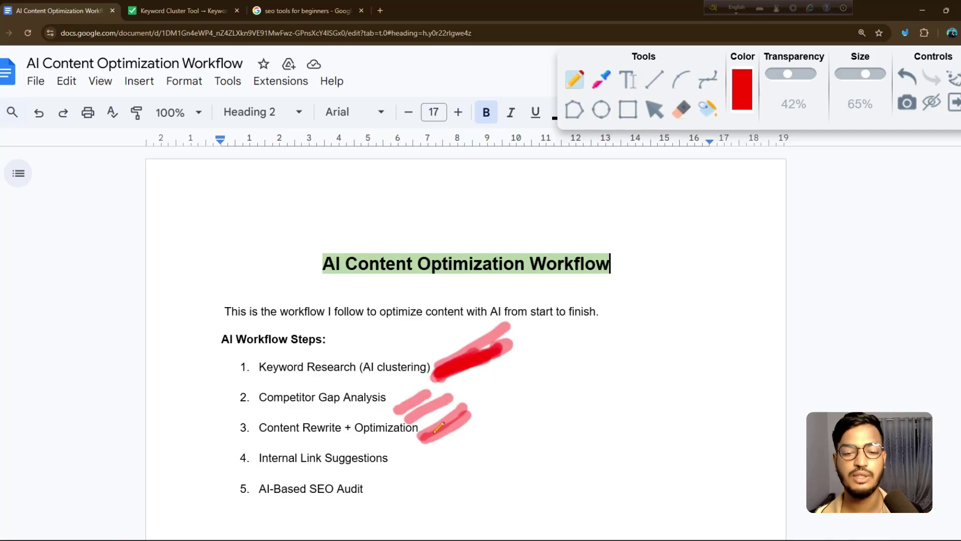
pyautogui.moveTo(416, 422); pyautogui.dragTo(255, 429)
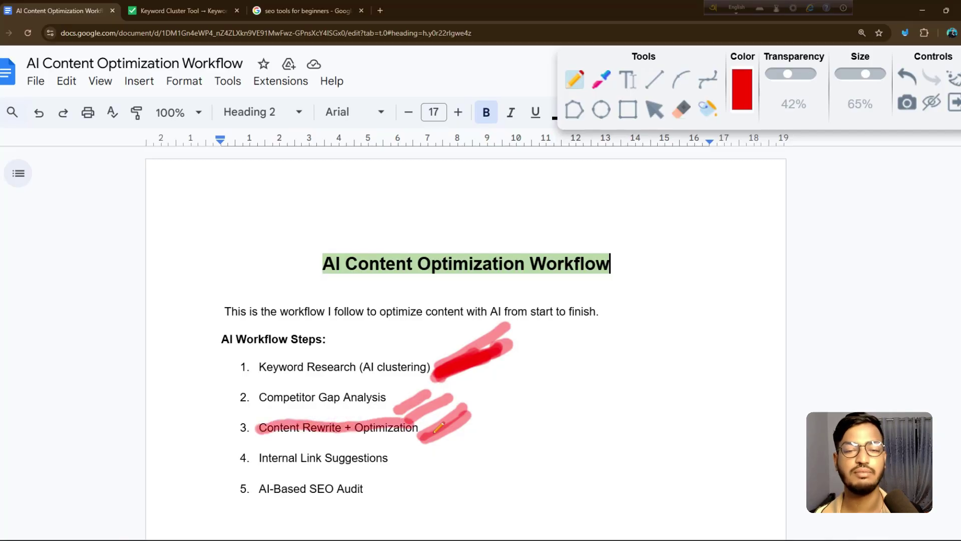
# Step: Back on the 'seo tools for beginners' results, circle the search query and AI Overview in red
pyautogui.click(305, 11)
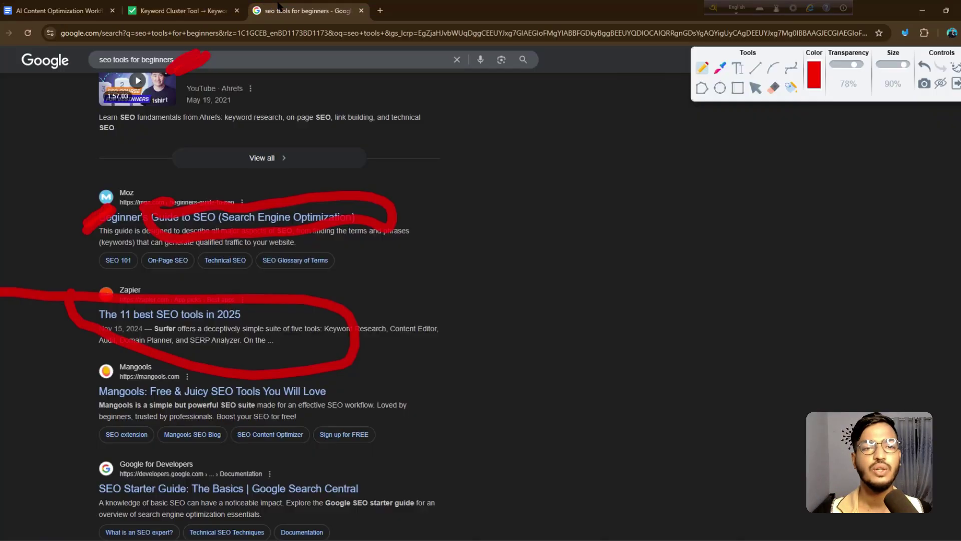
pyautogui.scroll(3, 181, 172)
pyautogui.scroll(13, 178, 169)
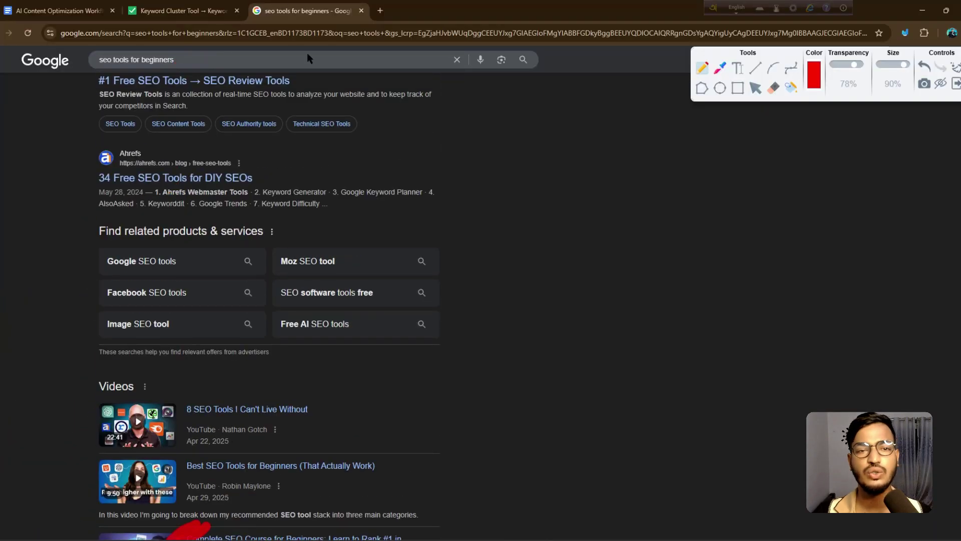
pyautogui.scroll(2, 122, 58)
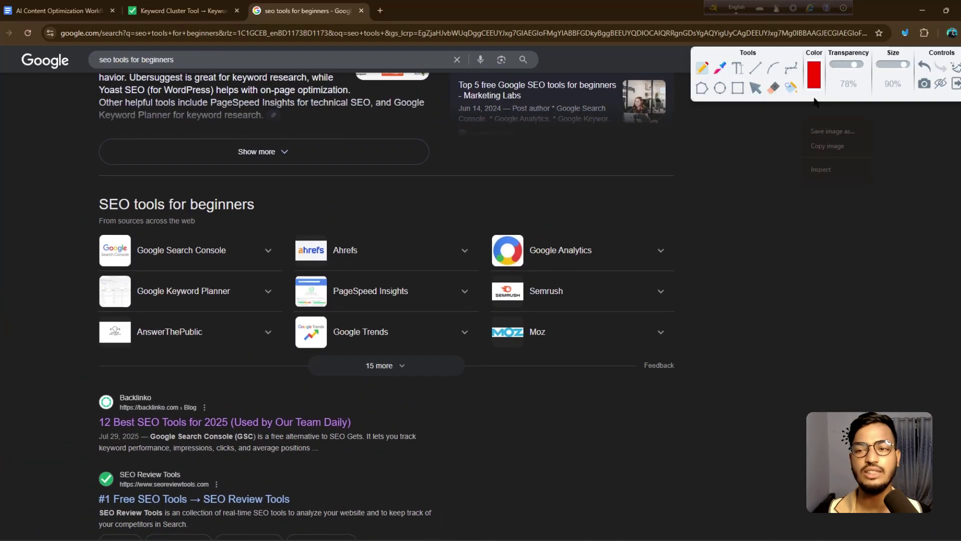
pyautogui.rightClick(865, 98)
pyautogui.press('Escape')
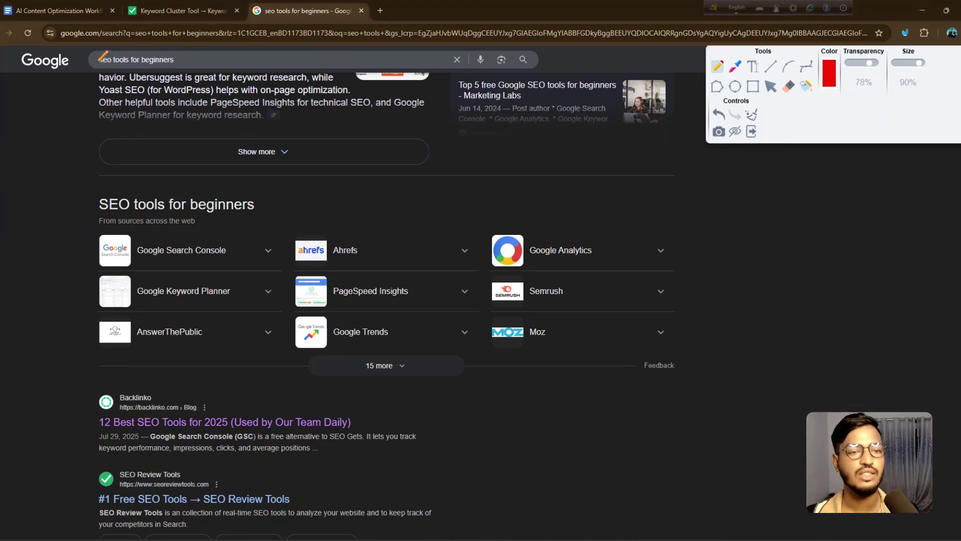
pyautogui.moveTo(97, 59)
pyautogui.mouseDown()
pyautogui.moveTo(201, 69)
pyautogui.moveTo(191, 46)
pyautogui.moveTo(115, 64)
pyautogui.moveTo(166, 118)
pyautogui.moveTo(240, 107)
pyautogui.mouseUp()
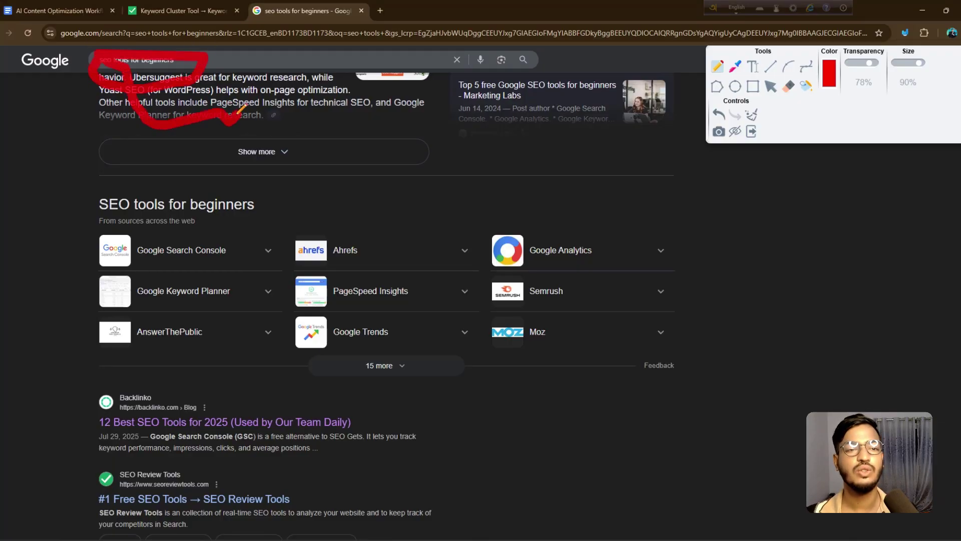
# Step: Leave drawing mode and open Content Whale's Top 10 Free SEO Tools for Beginners article
pyautogui.scroll(-3, 280, 196)
pyautogui.scroll(6, 262, 184)
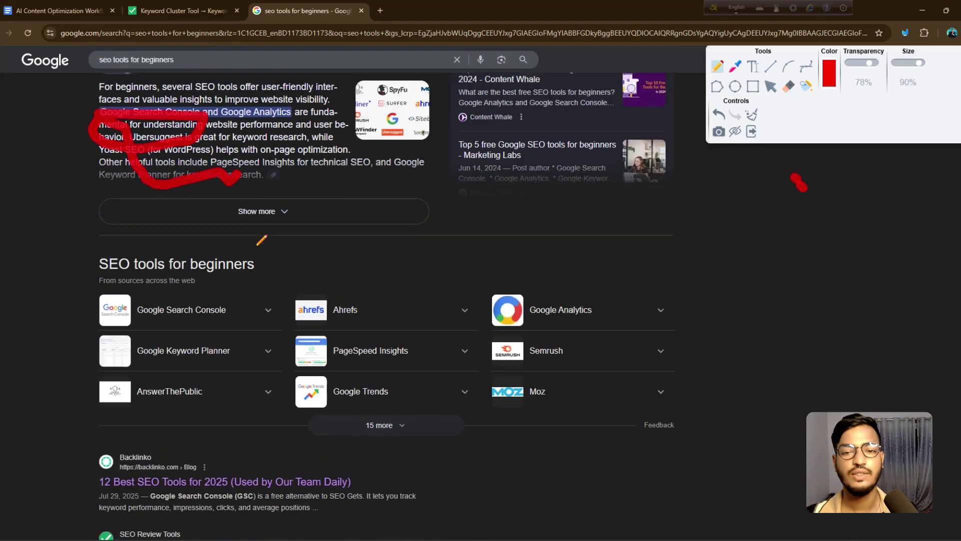
pyautogui.click(771, 86)
pyautogui.click(517, 179)
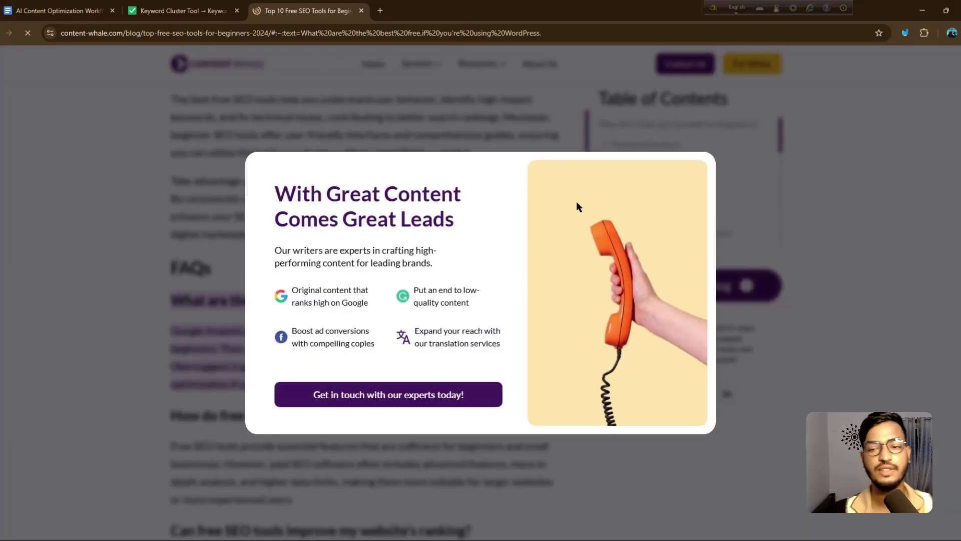
# Step: Dismiss the lead popup and read through the article's FAQ section
pyautogui.click(766, 150)
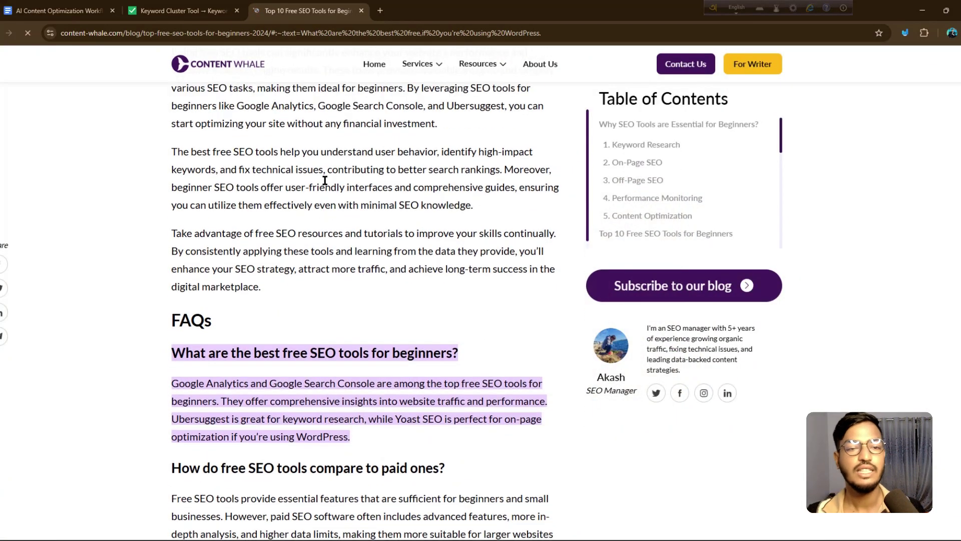
pyautogui.scroll(-6, 263, 169)
pyautogui.scroll(-8, 212, 209)
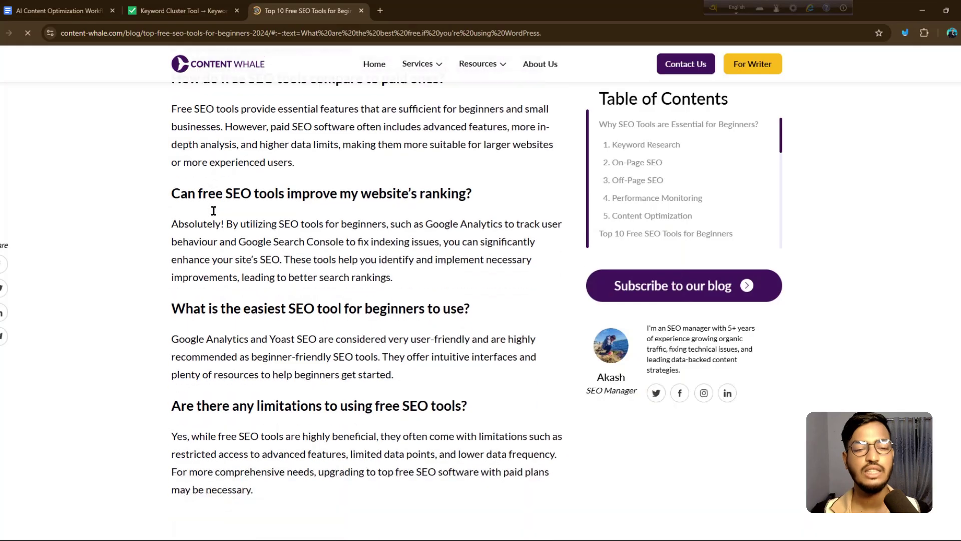
pyautogui.scroll(5, 213, 209)
pyautogui.scroll(12, 213, 209)
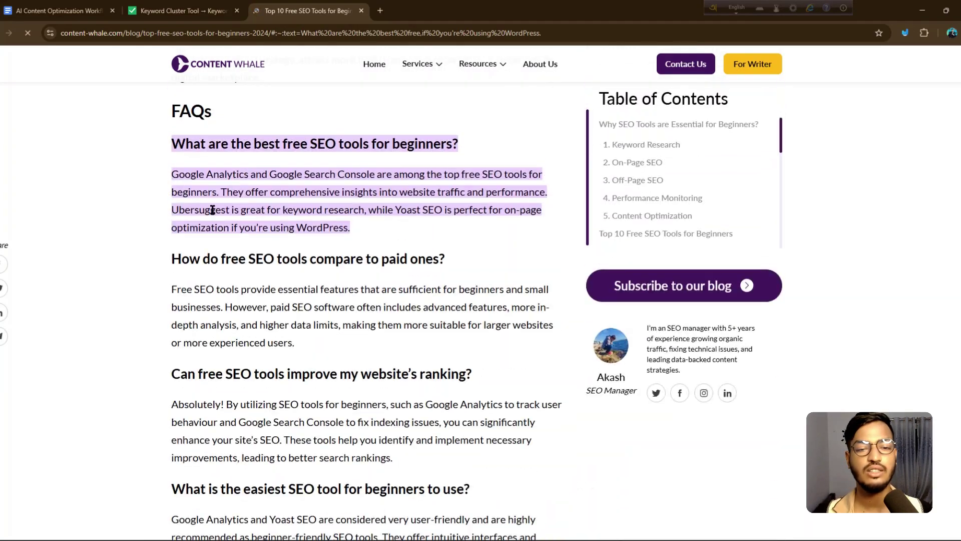
pyautogui.scroll(-2, 211, 213)
pyautogui.scroll(4, 209, 217)
pyautogui.scroll(5, 209, 216)
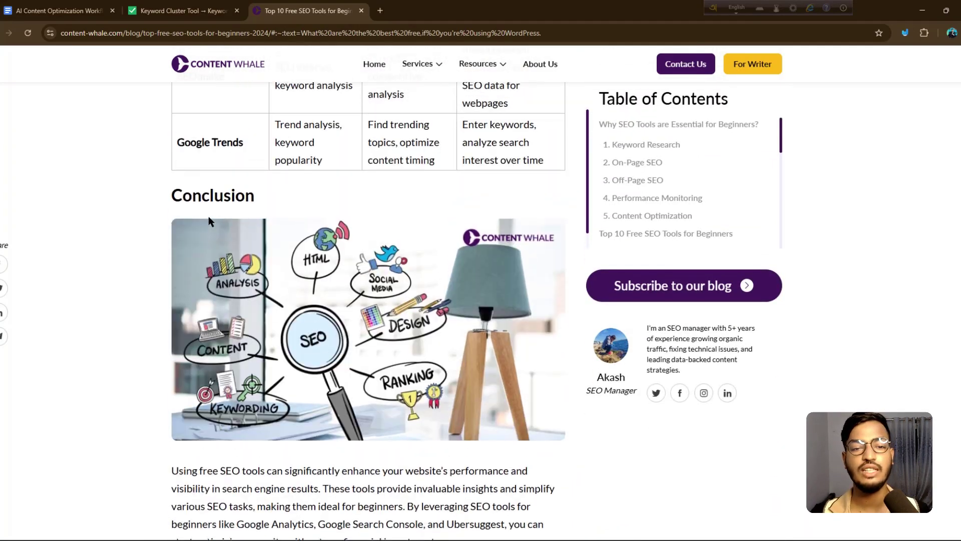
pyautogui.scroll(5, 209, 221)
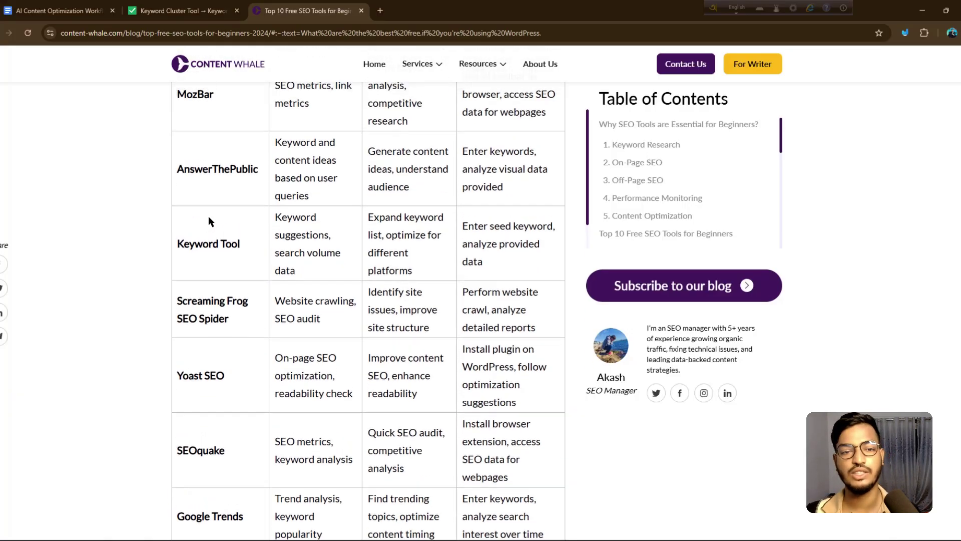
pyautogui.scroll(4, 209, 219)
pyautogui.scroll(-7, 208, 215)
# Step: Read the SEO tool comparison table down to Google Trends and the Conclusion
pyautogui.rightClick(207, 210)
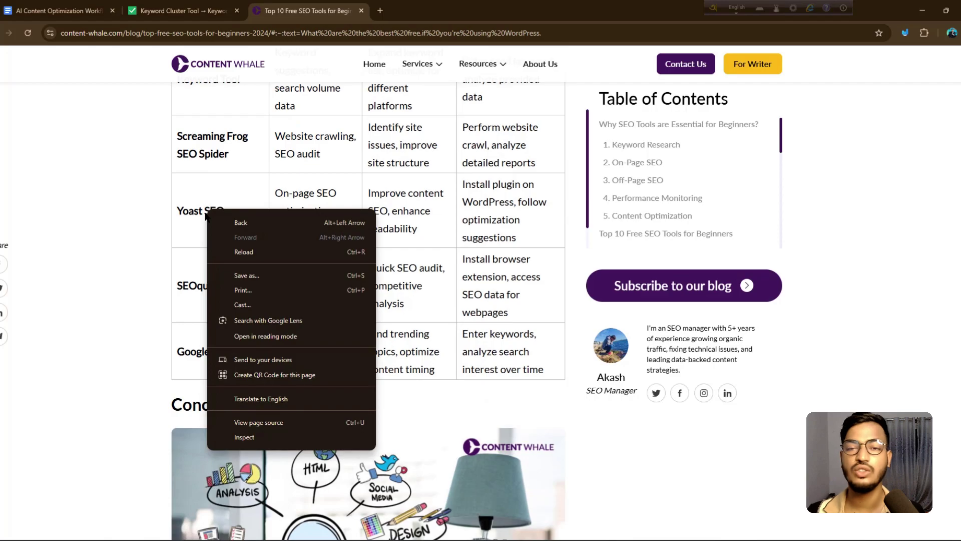
pyautogui.click(110, 195)
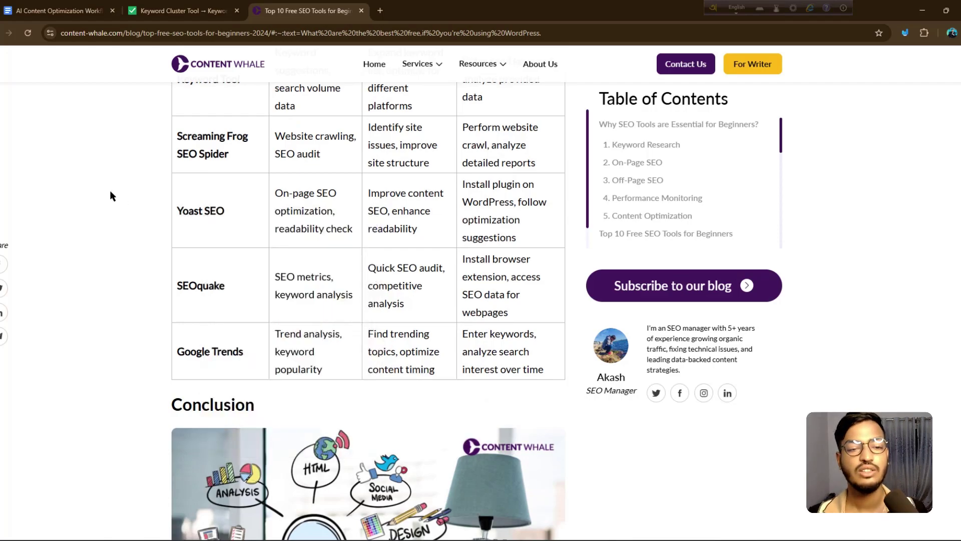
pyautogui.scroll(-5, 132, 205)
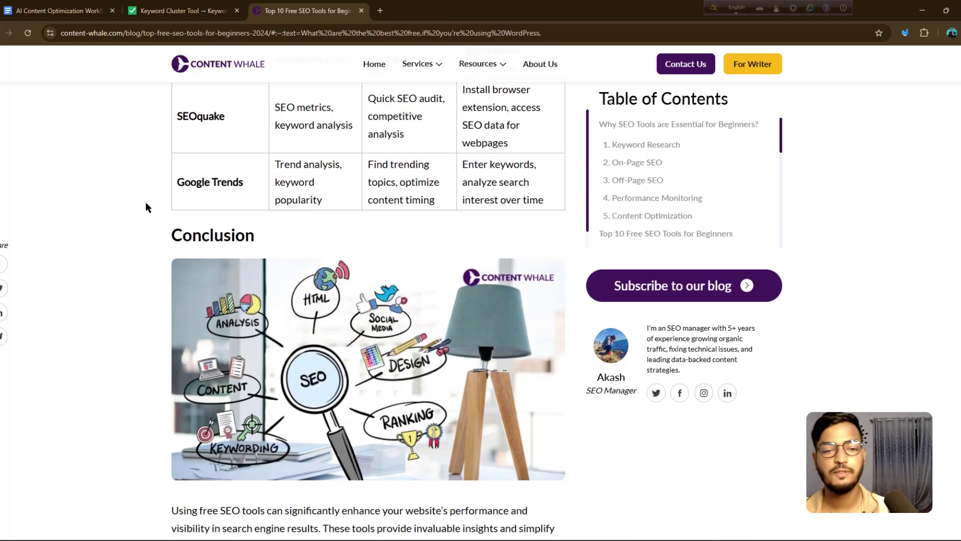
pyautogui.scroll(-2, 165, 175)
pyautogui.scroll(3, 145, 140)
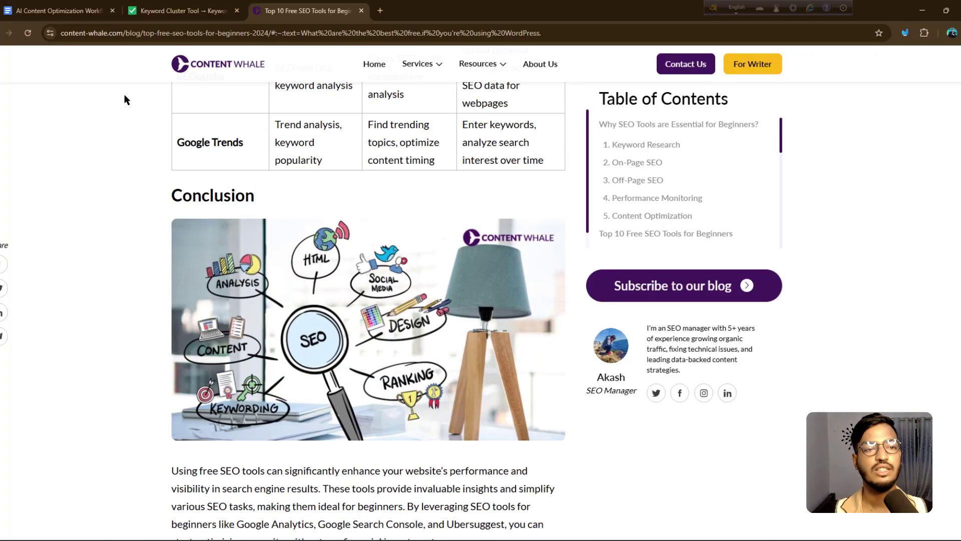
# Step: In the workflow doc, mark item 1's AI clustering note and circle 'Content Rewrite' in red with strokes beside 'Optimization'
pyautogui.click(94, 9)
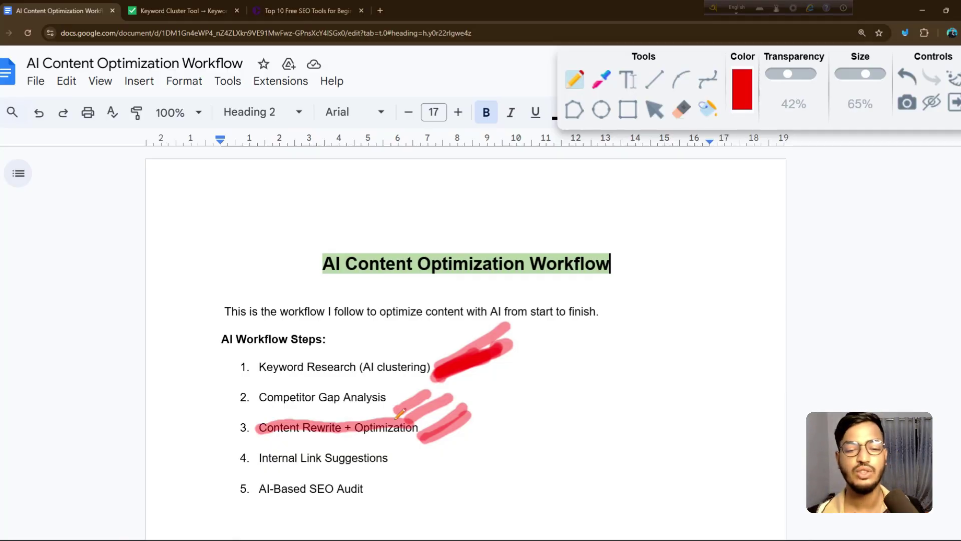
pyautogui.moveTo(381, 355); pyautogui.dragTo(363, 374)
pyautogui.moveTo(317, 408)
pyautogui.mouseDown()
pyautogui.moveTo(300, 405)
pyautogui.moveTo(345, 438)
pyautogui.moveTo(307, 406)
pyautogui.mouseUp()
pyautogui.moveTo(415, 428)
pyautogui.mouseDown()
pyautogui.moveTo(468, 403)
pyautogui.moveTo(476, 410)
pyautogui.mouseUp()
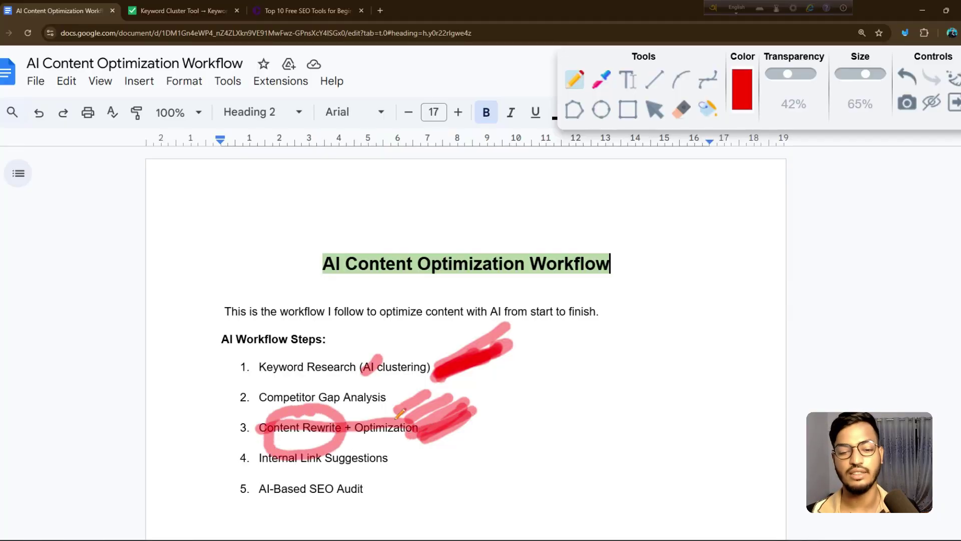
pyautogui.click(954, 87)
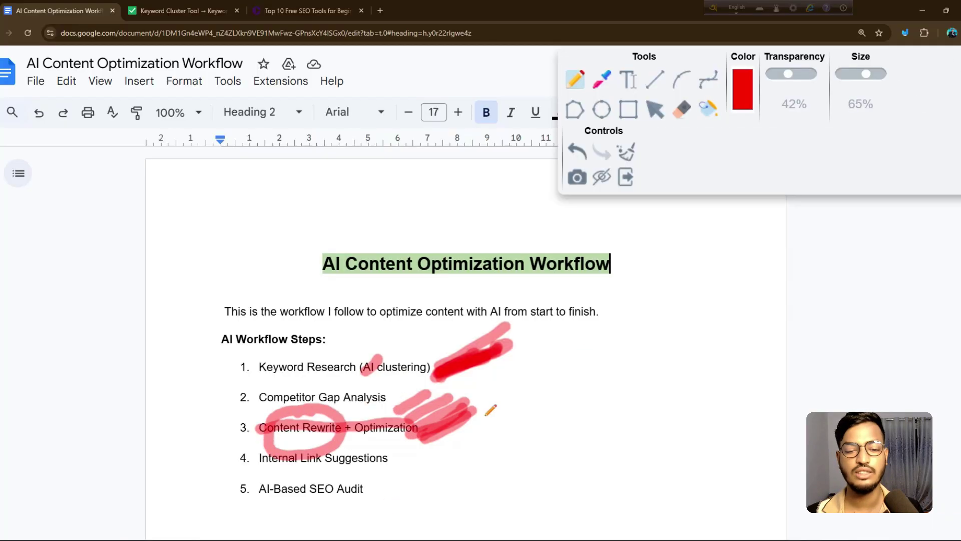